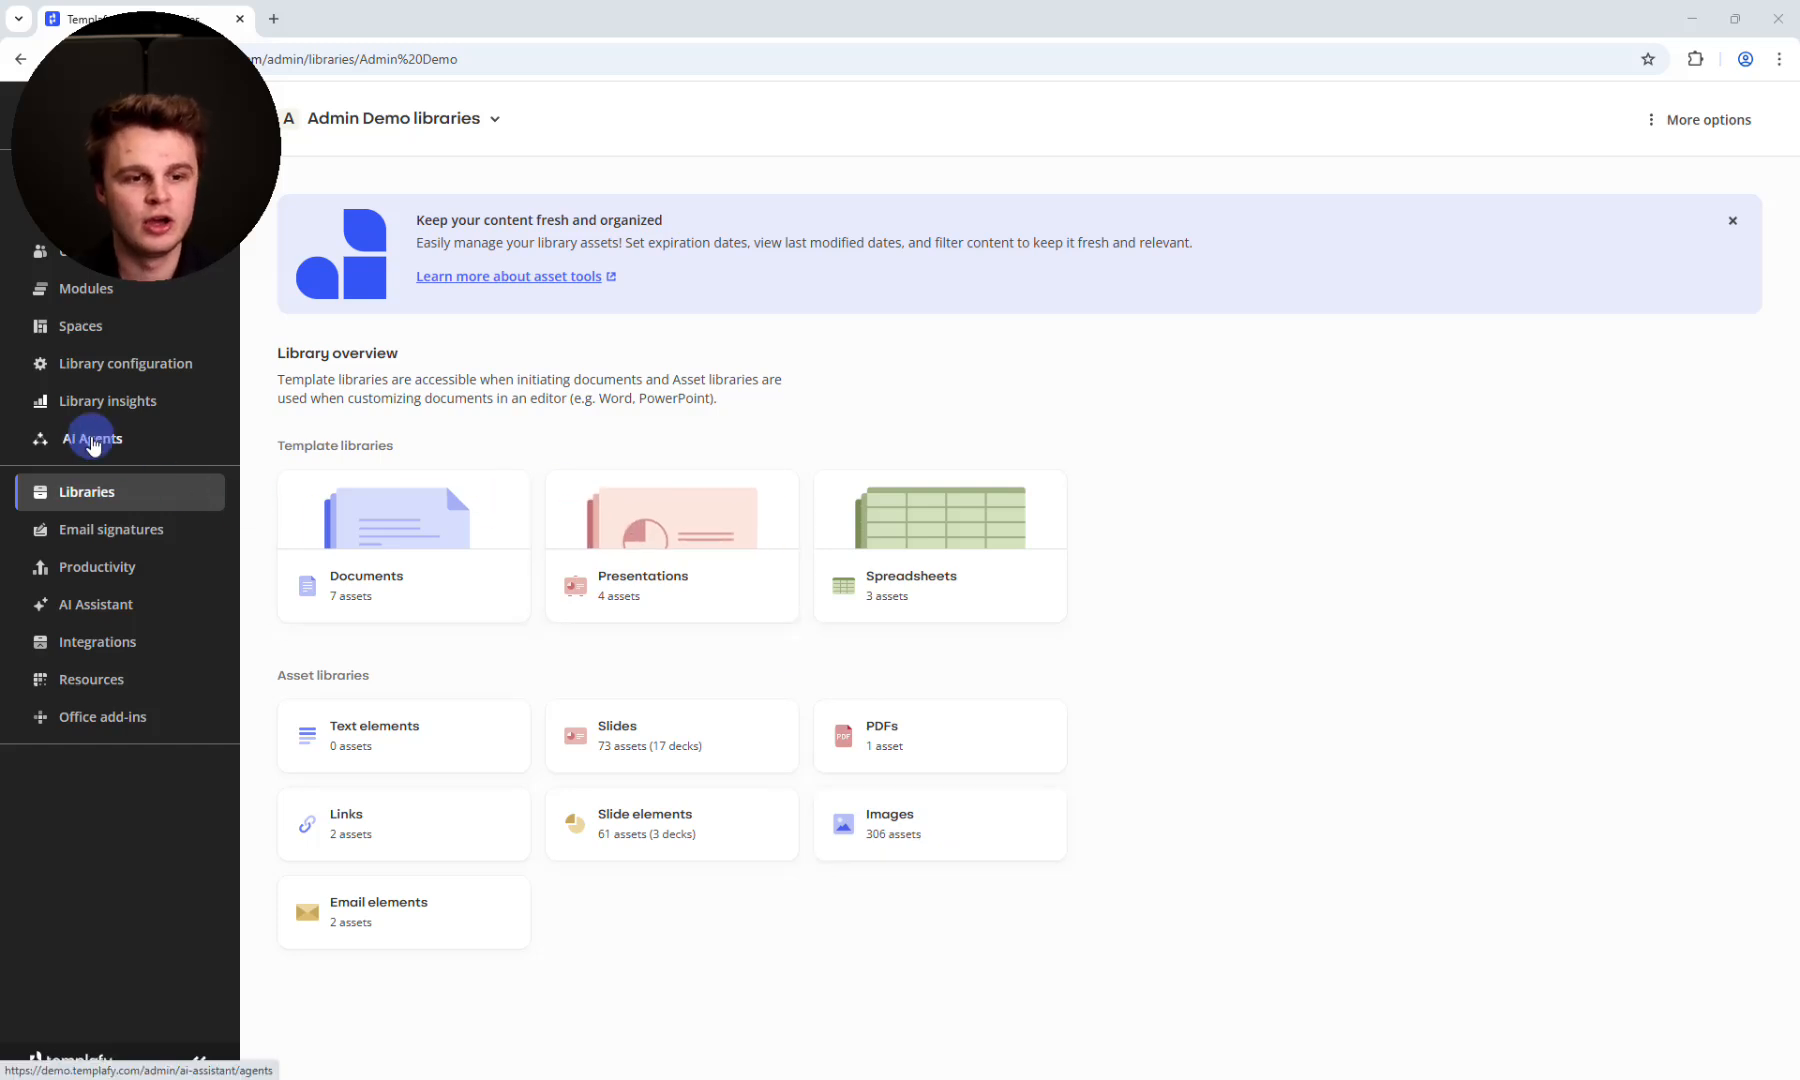
Step: Start a new AI agent named "Investor Relations Deck Agent"
click(92, 440)
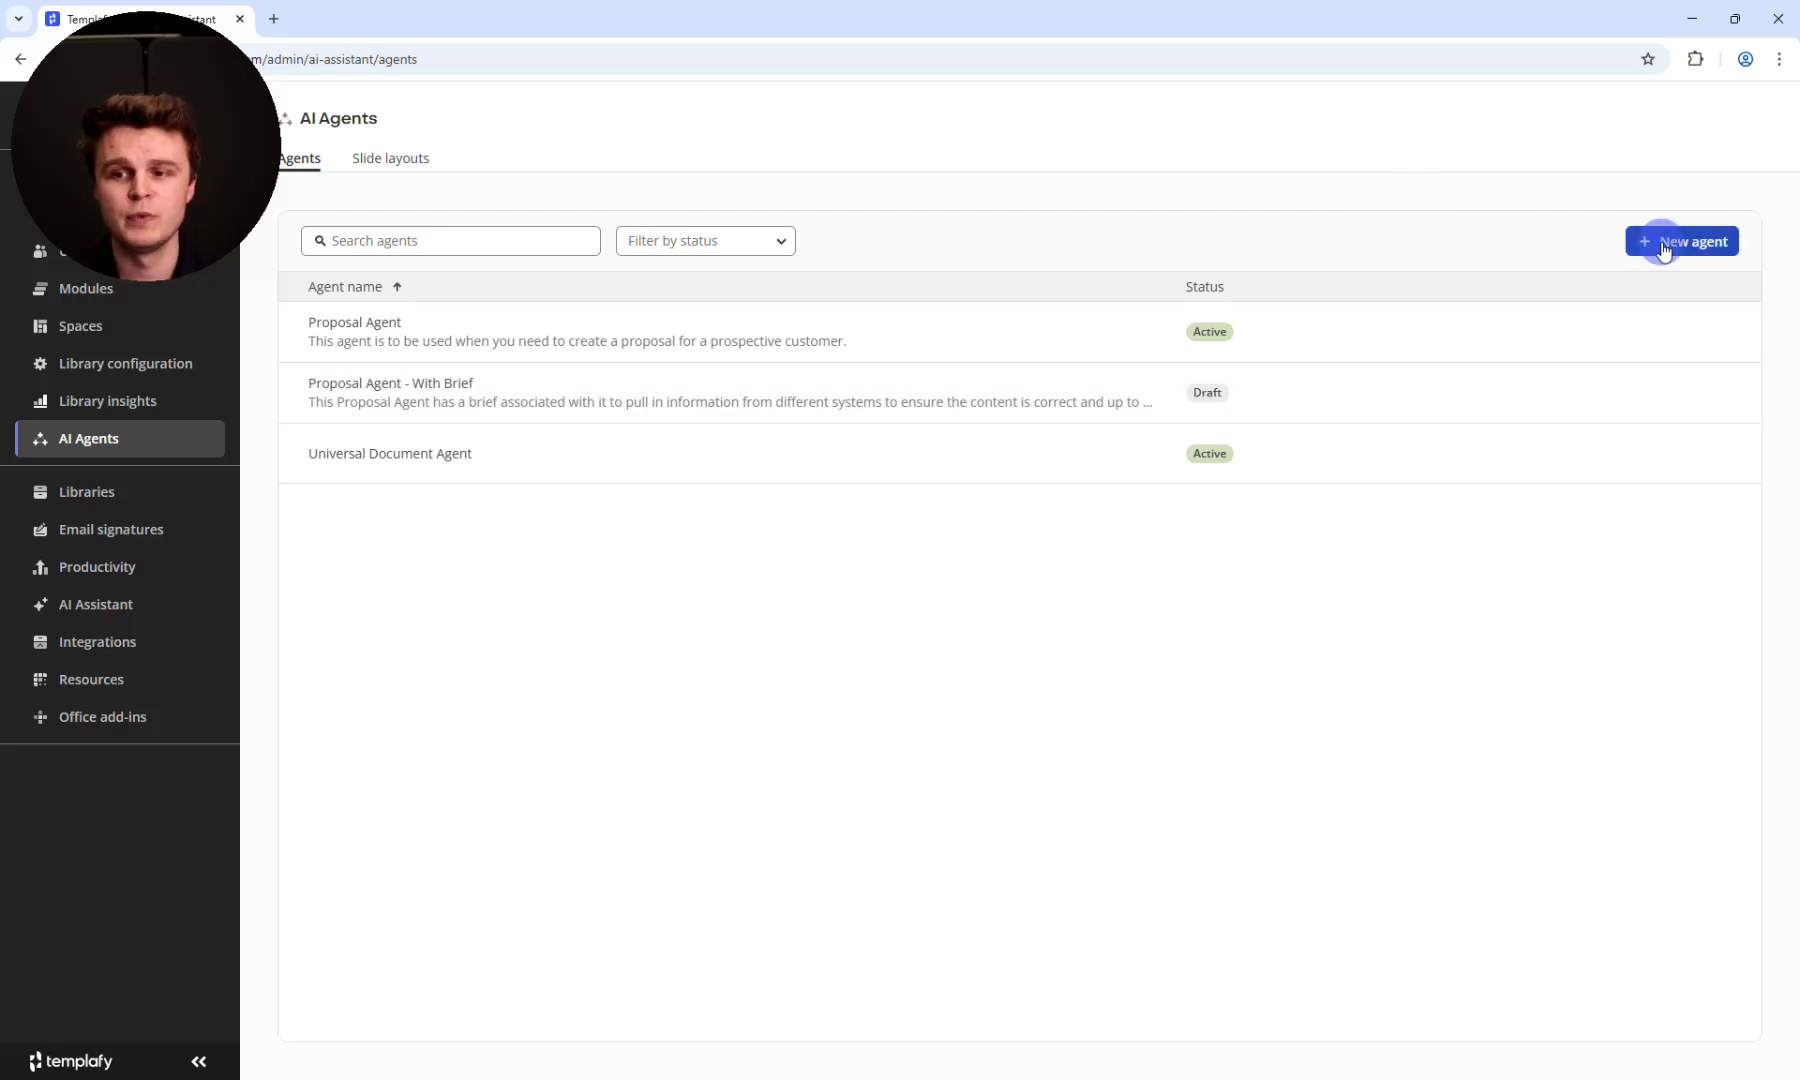
click(1663, 245)
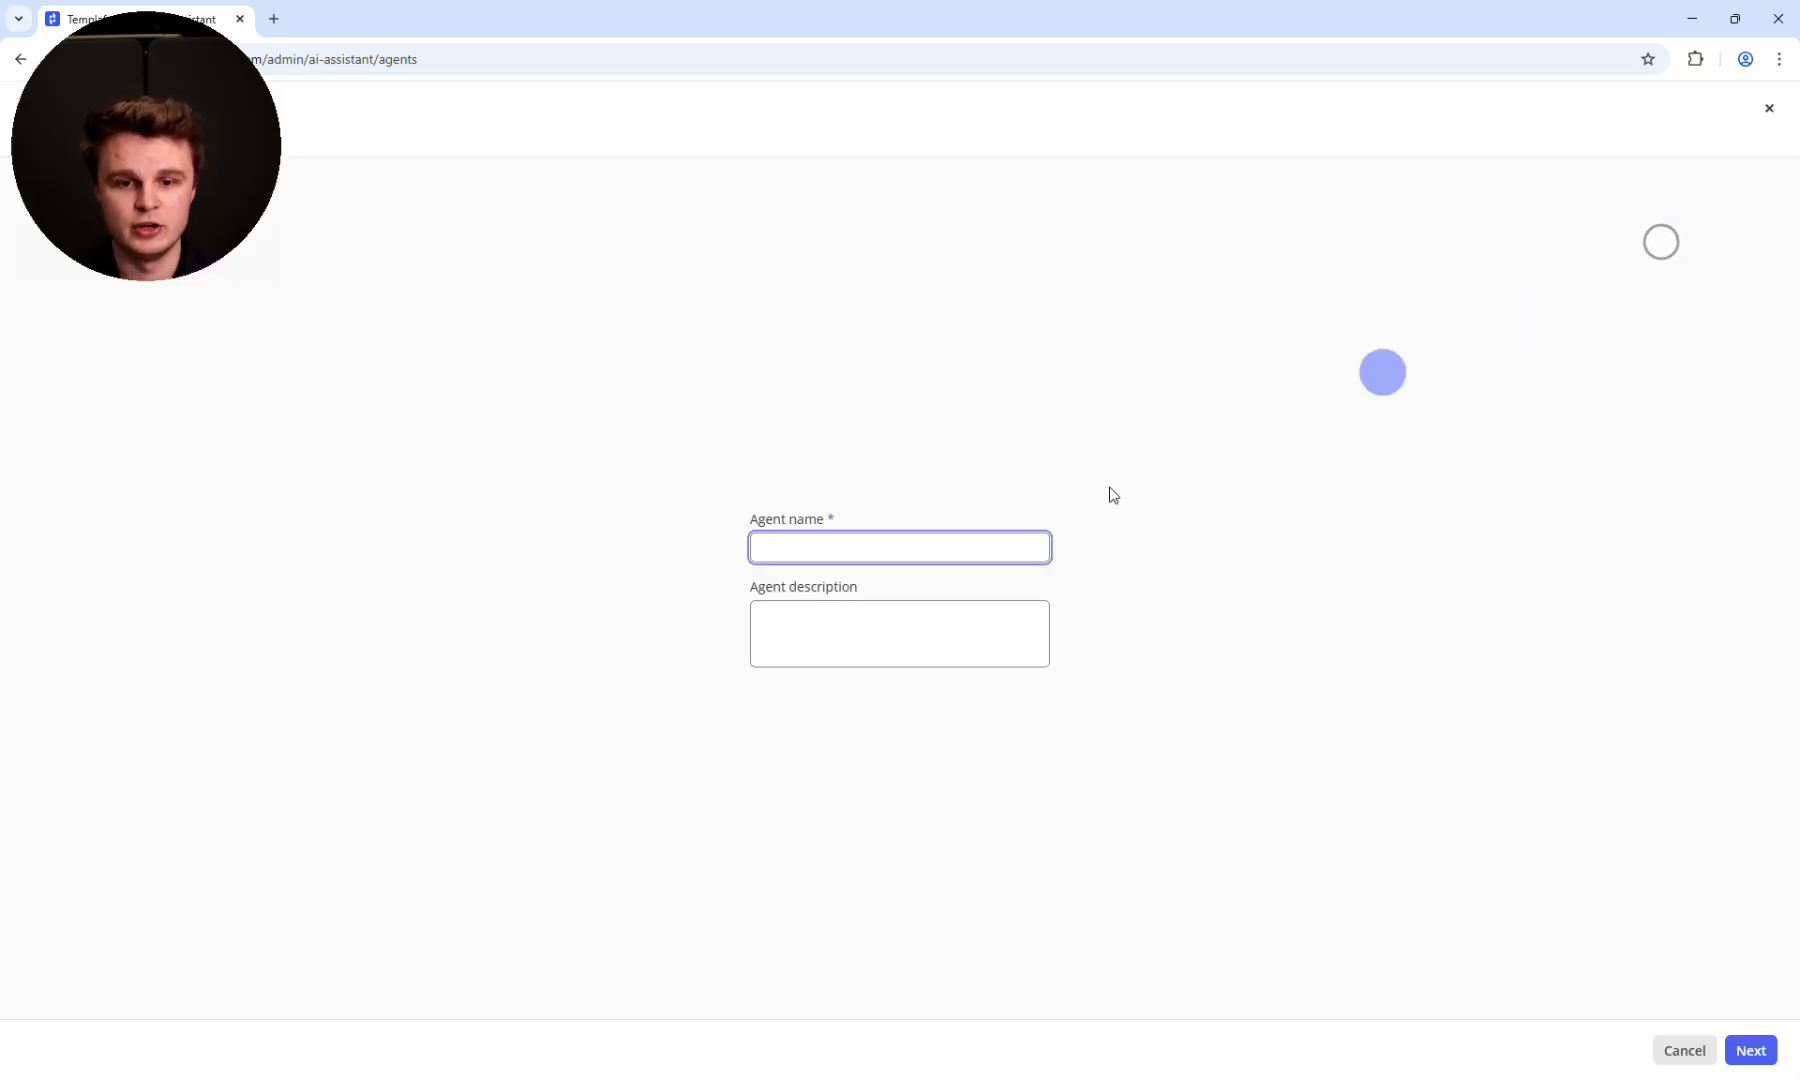
click(899, 556)
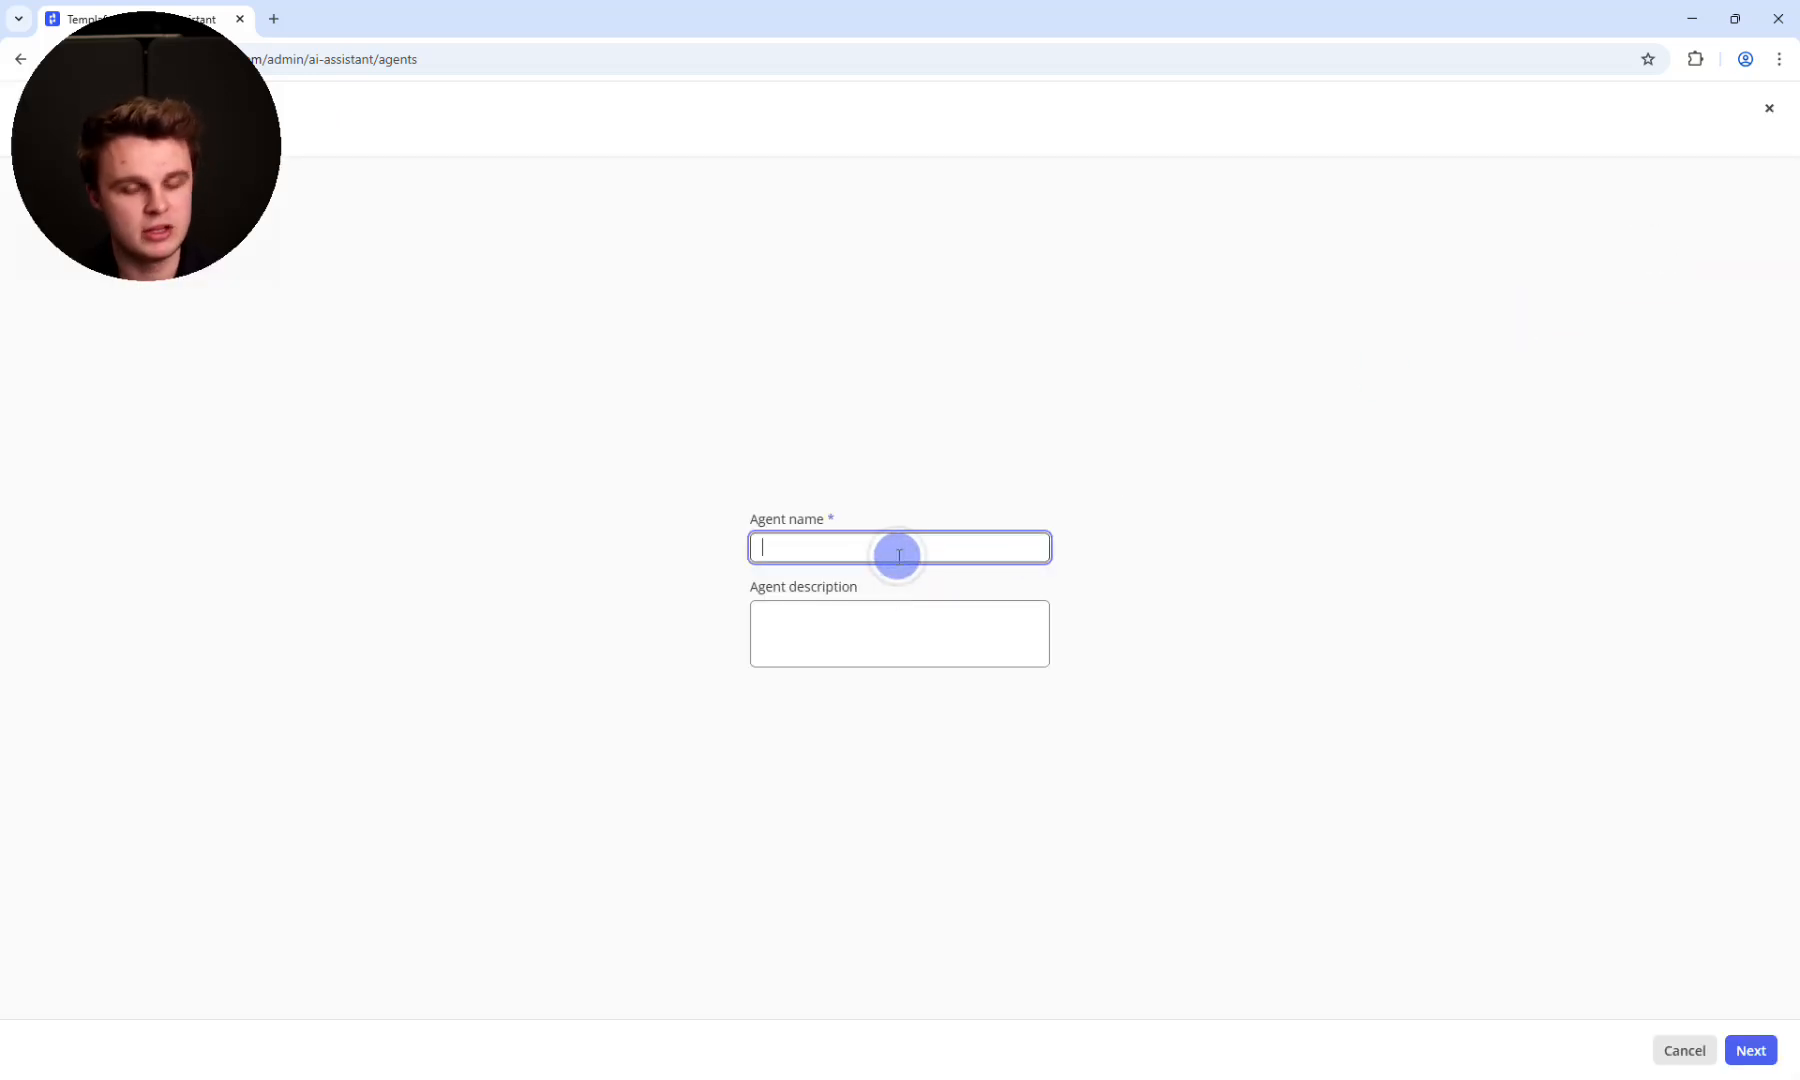
text(Invest)
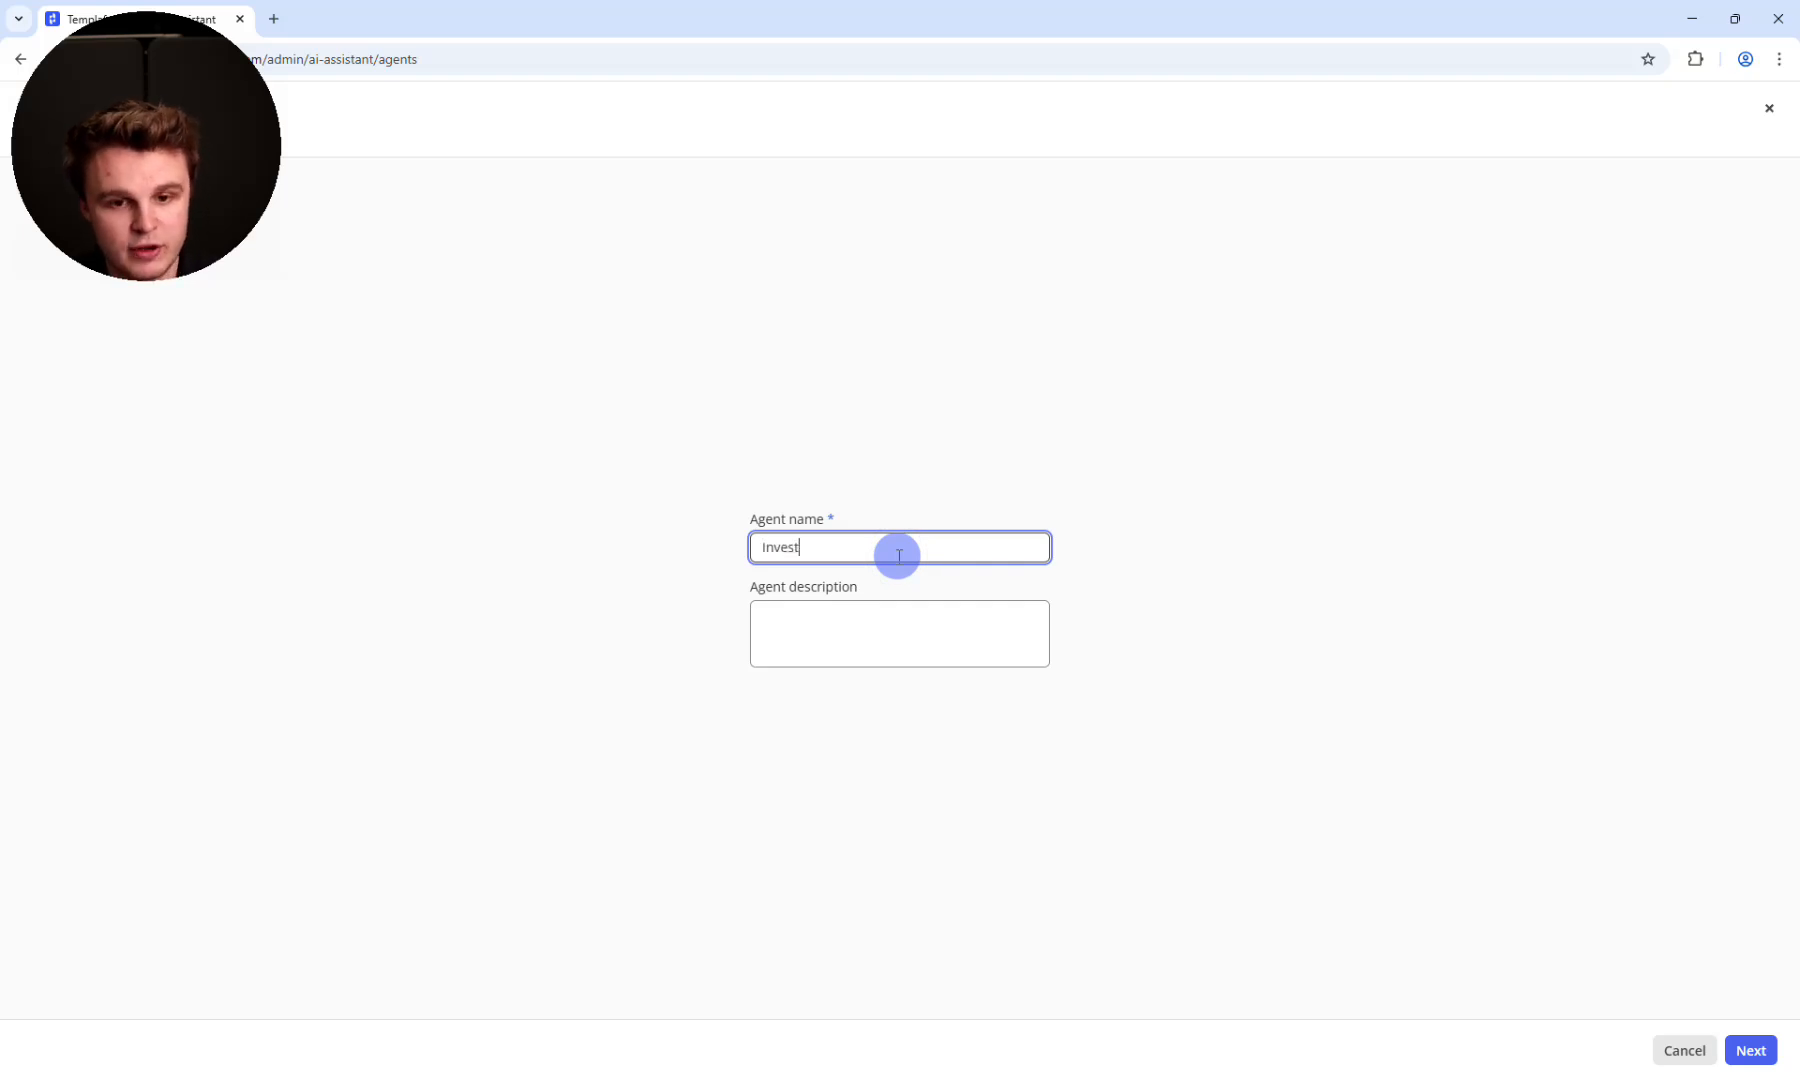
text(or Relations Deck Agent)
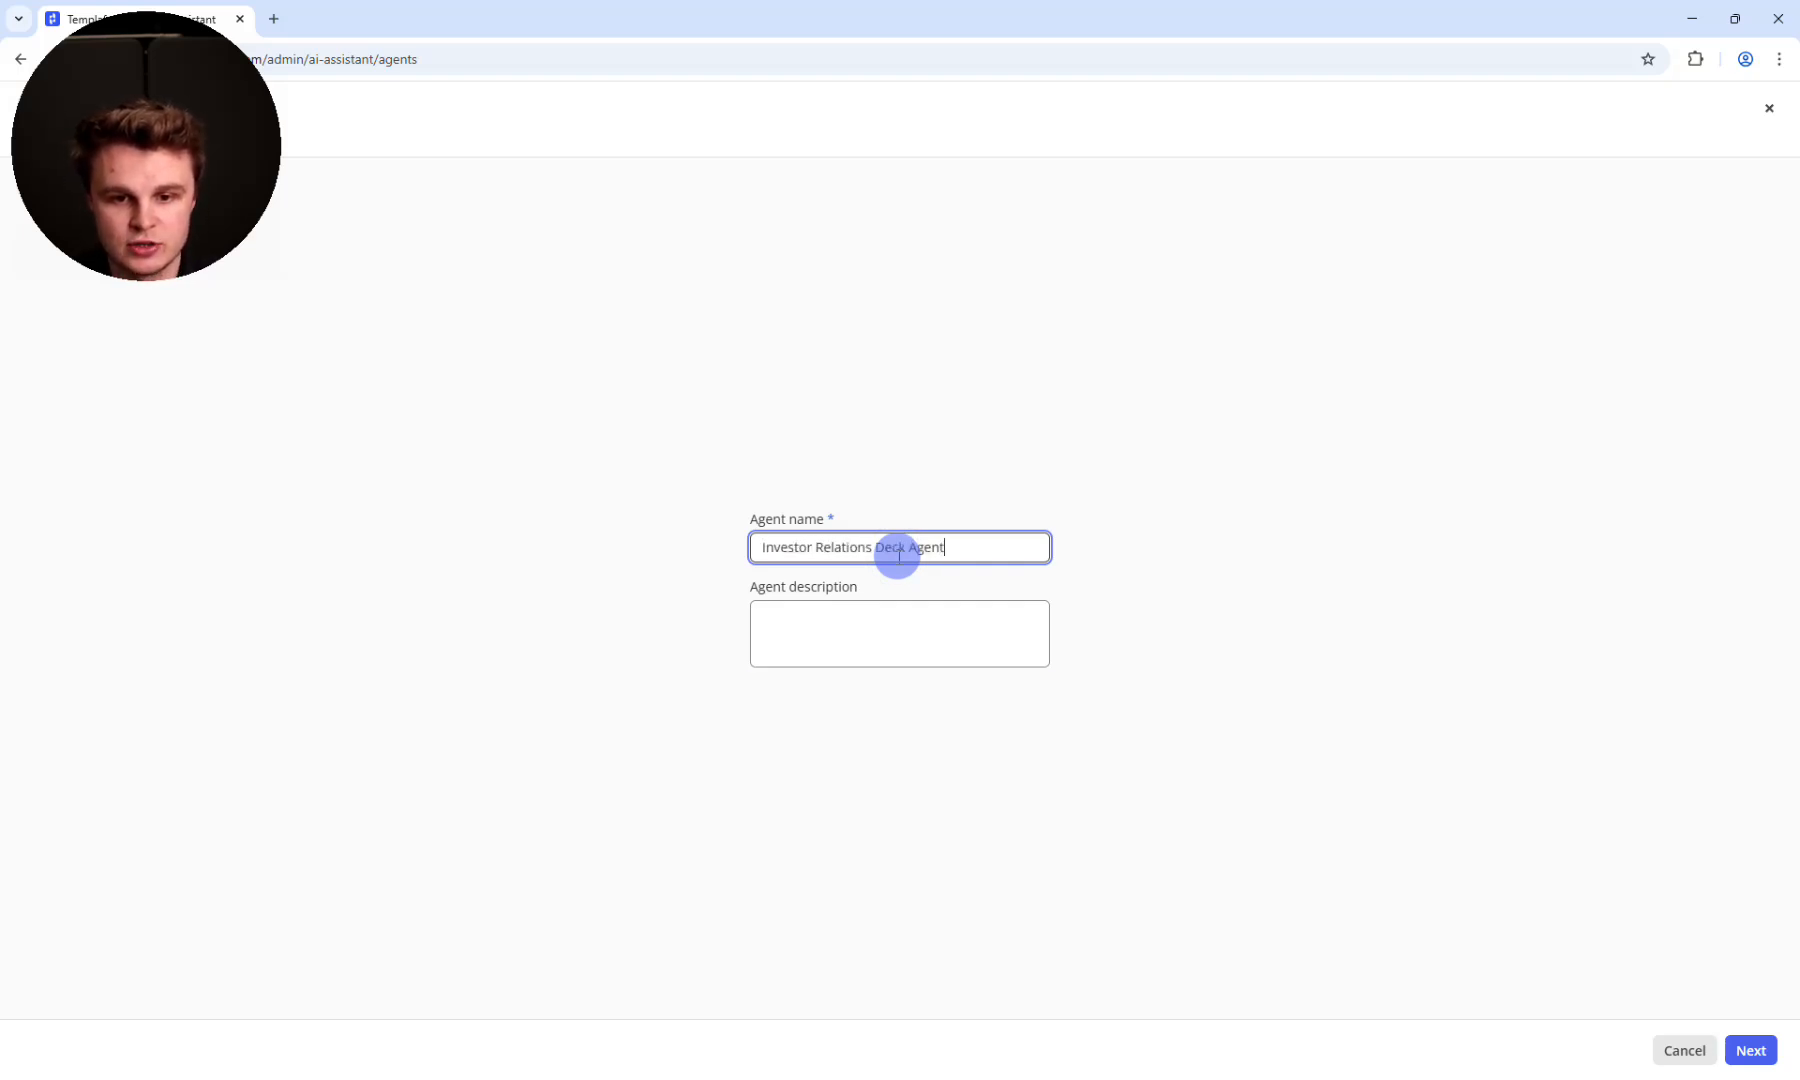
Step: Describe the agent as "Build fantastic Investor relations decks based on the knowledge and data I provide you" and continue to its configuration
key(Tab)
text(Build )
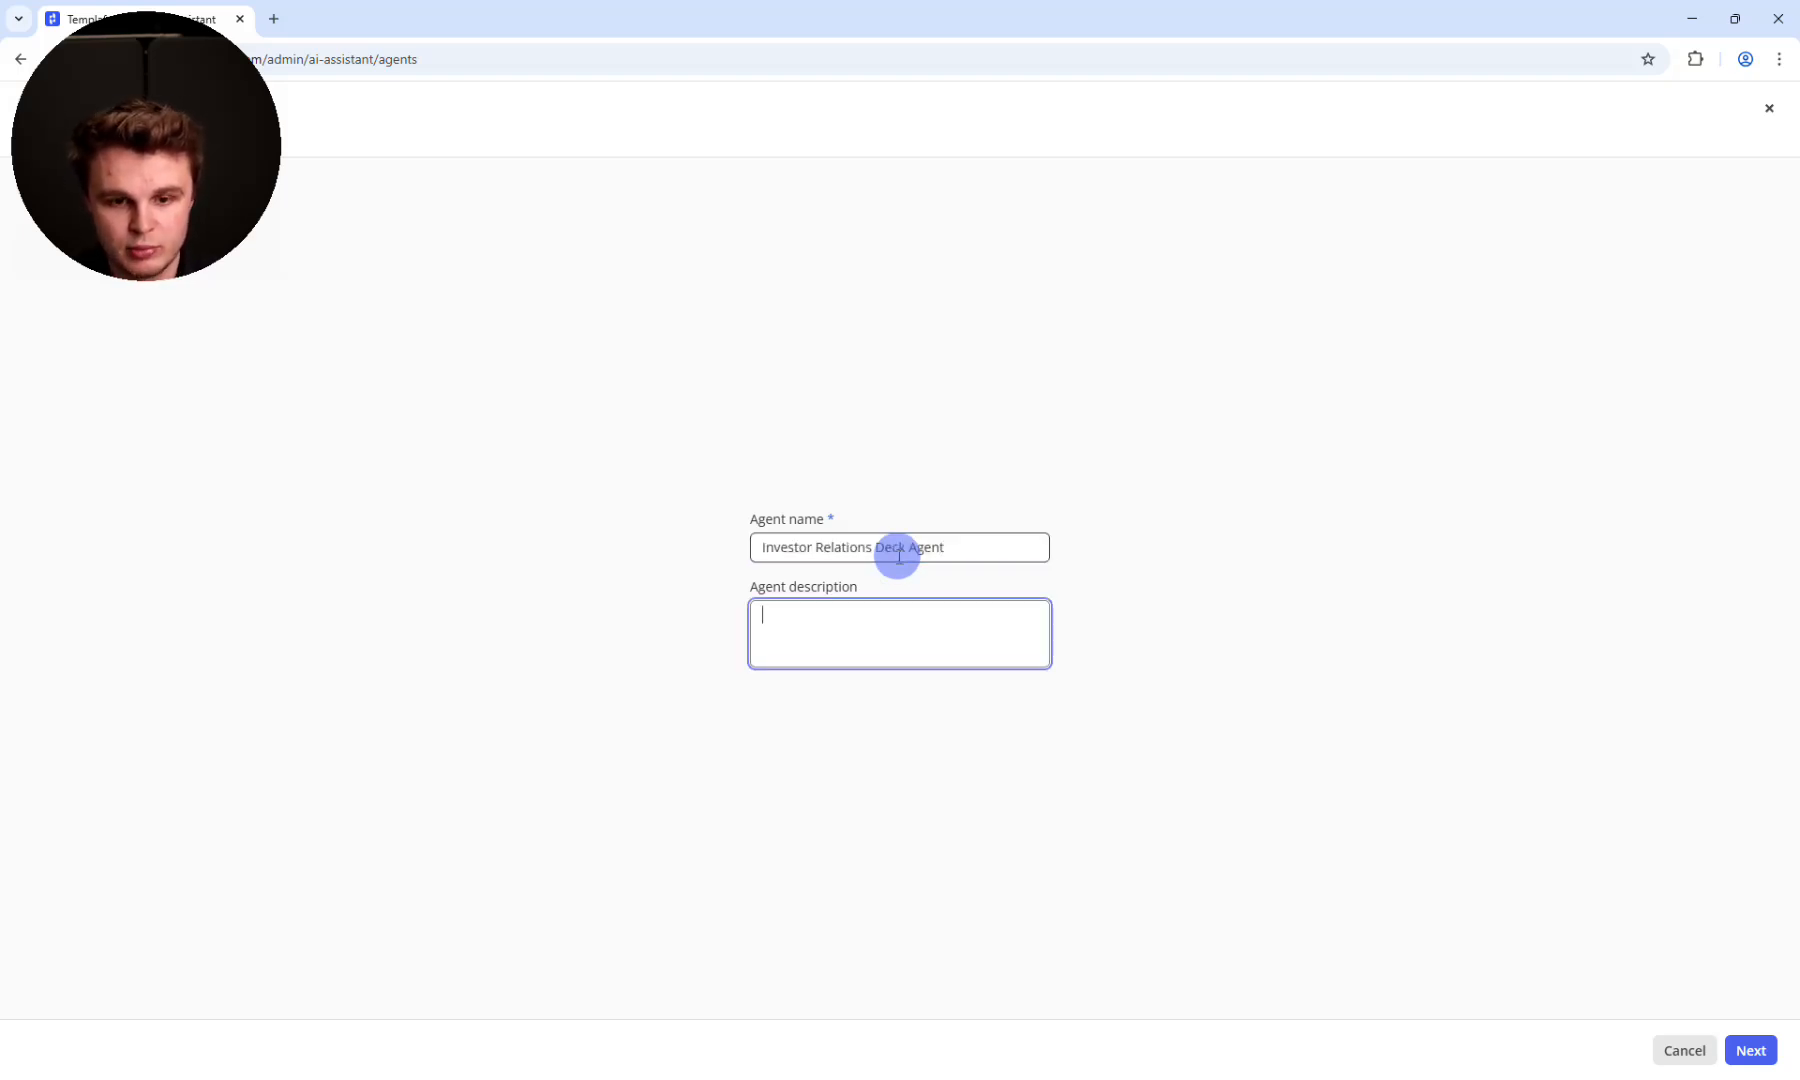
text(fantastic)
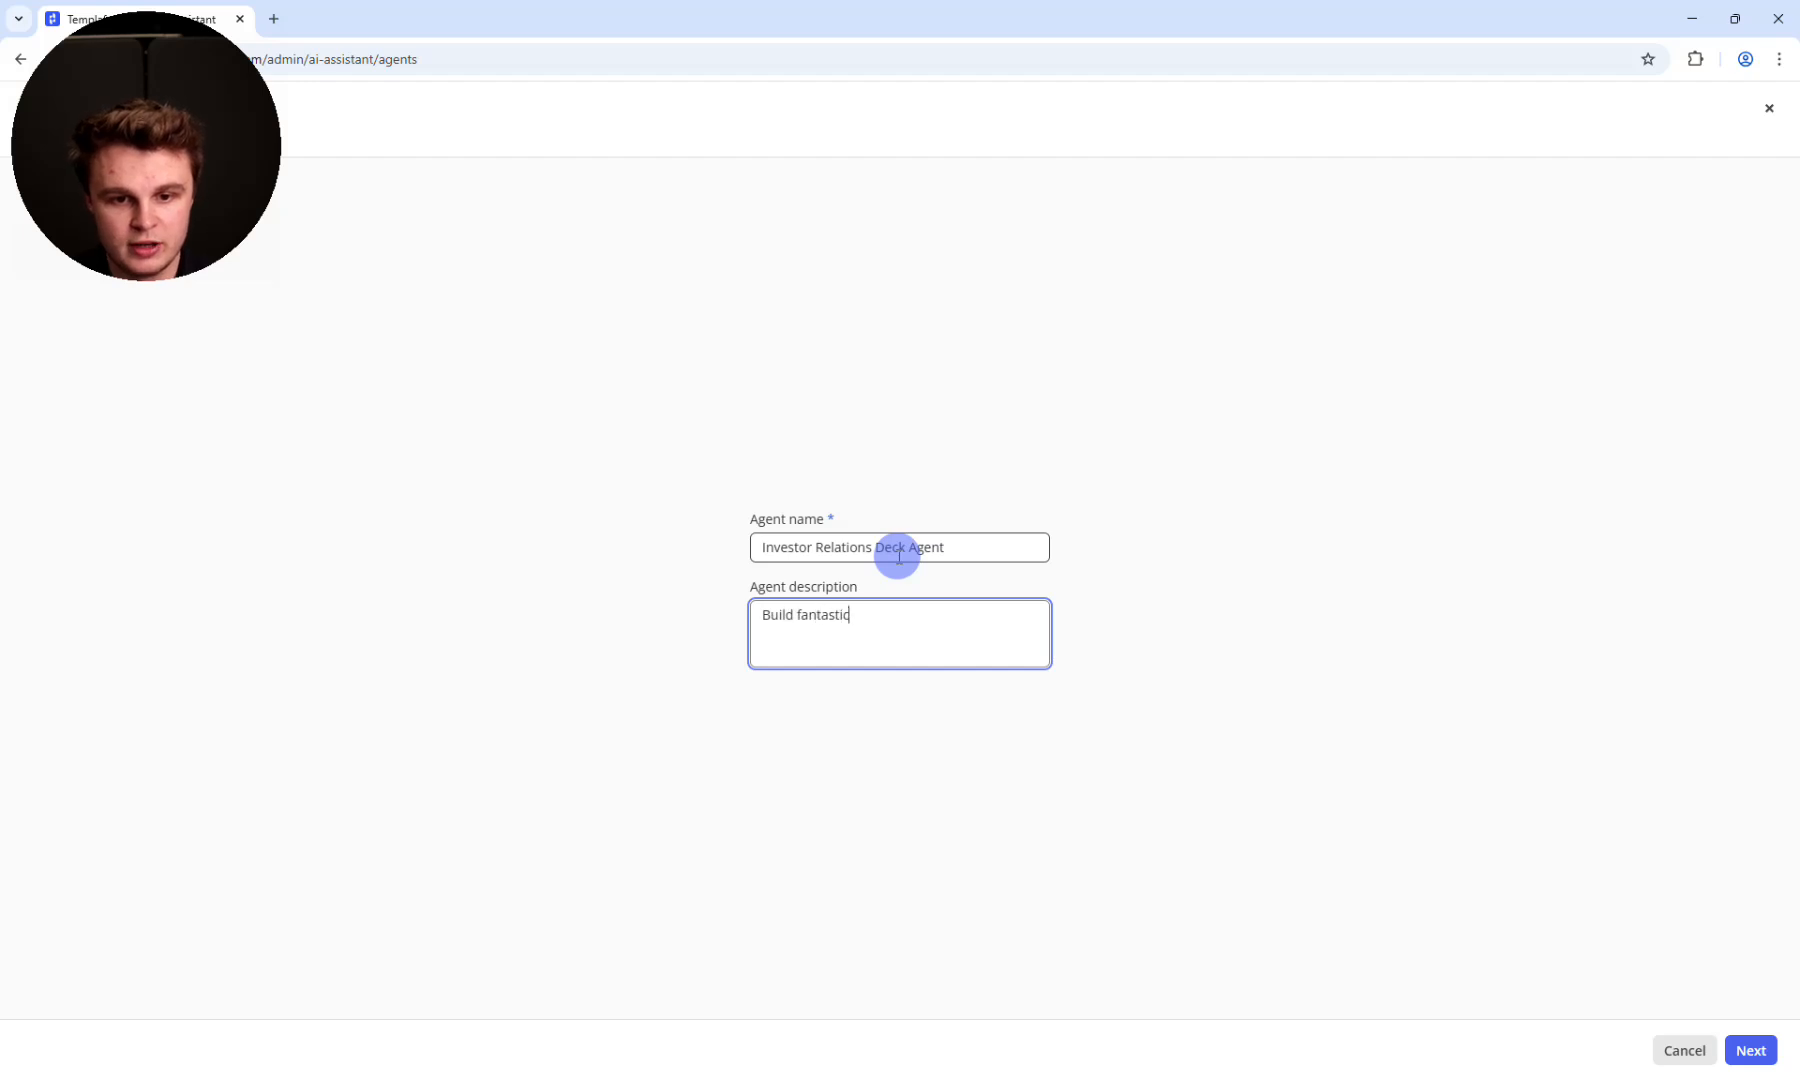
text( Investor )
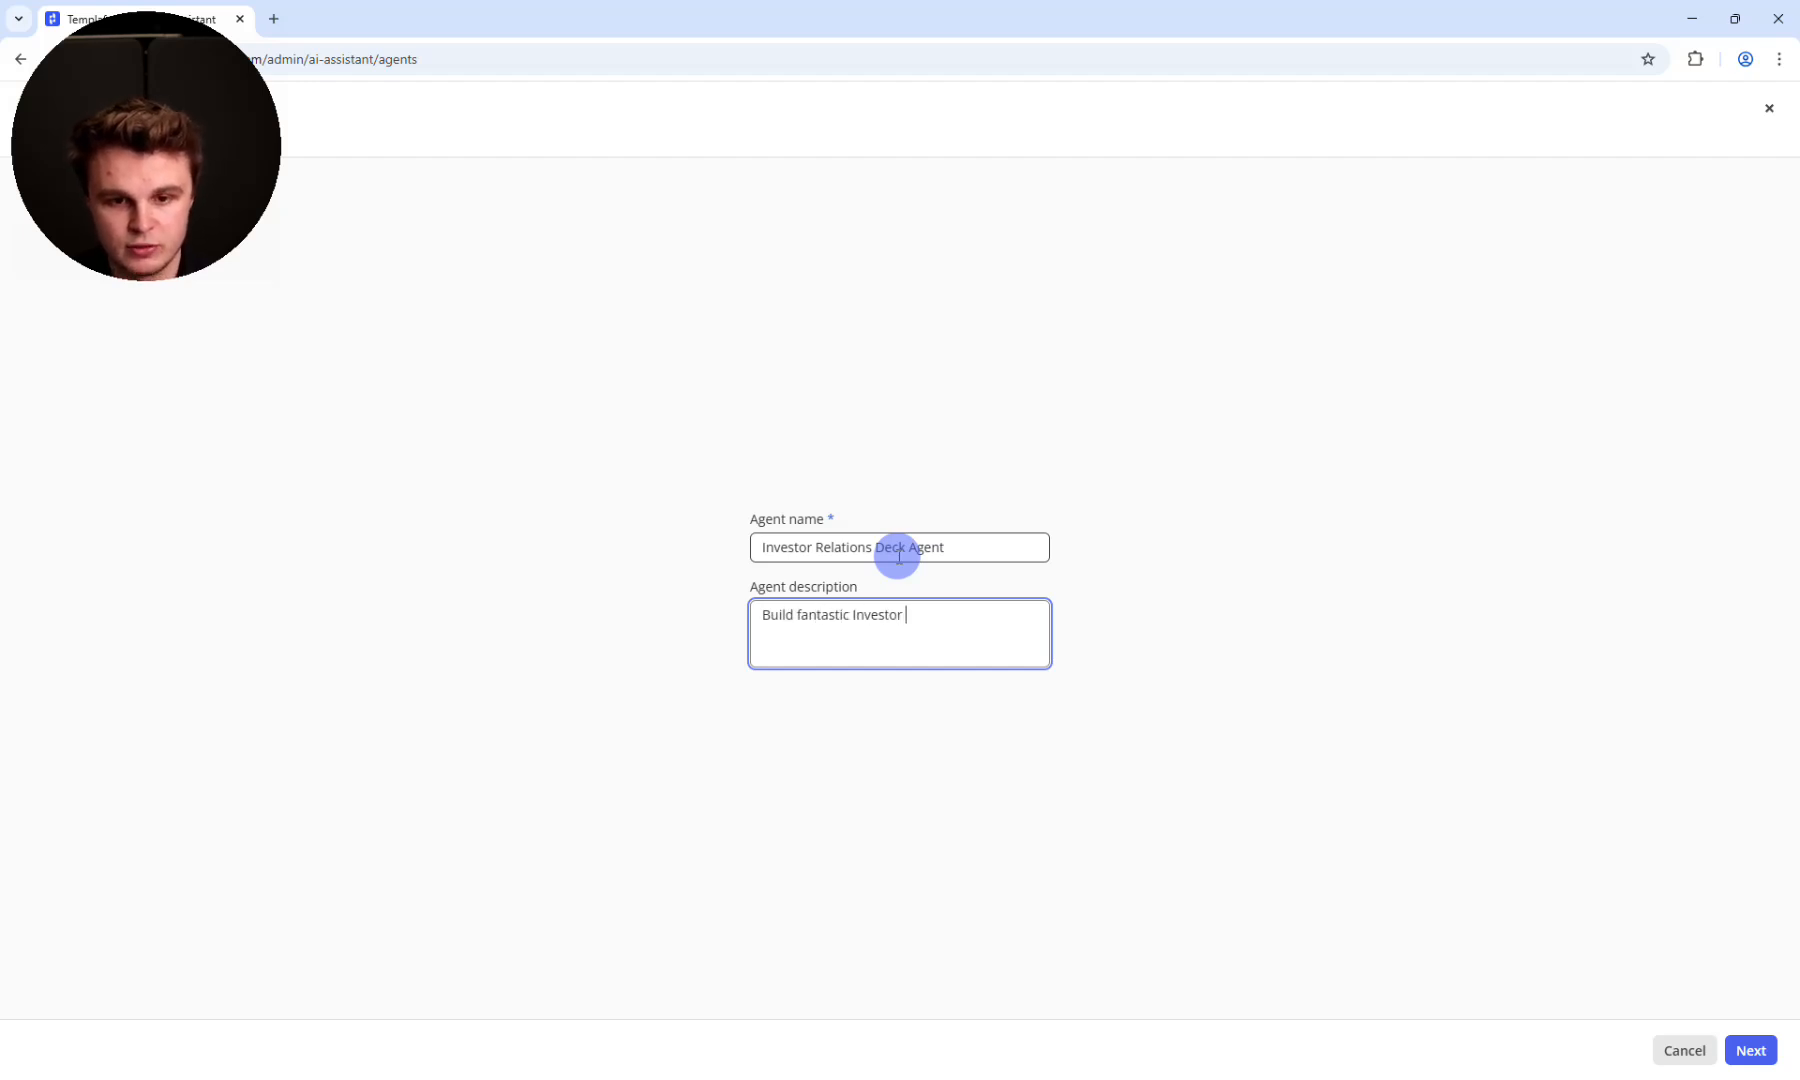
text(relations de)
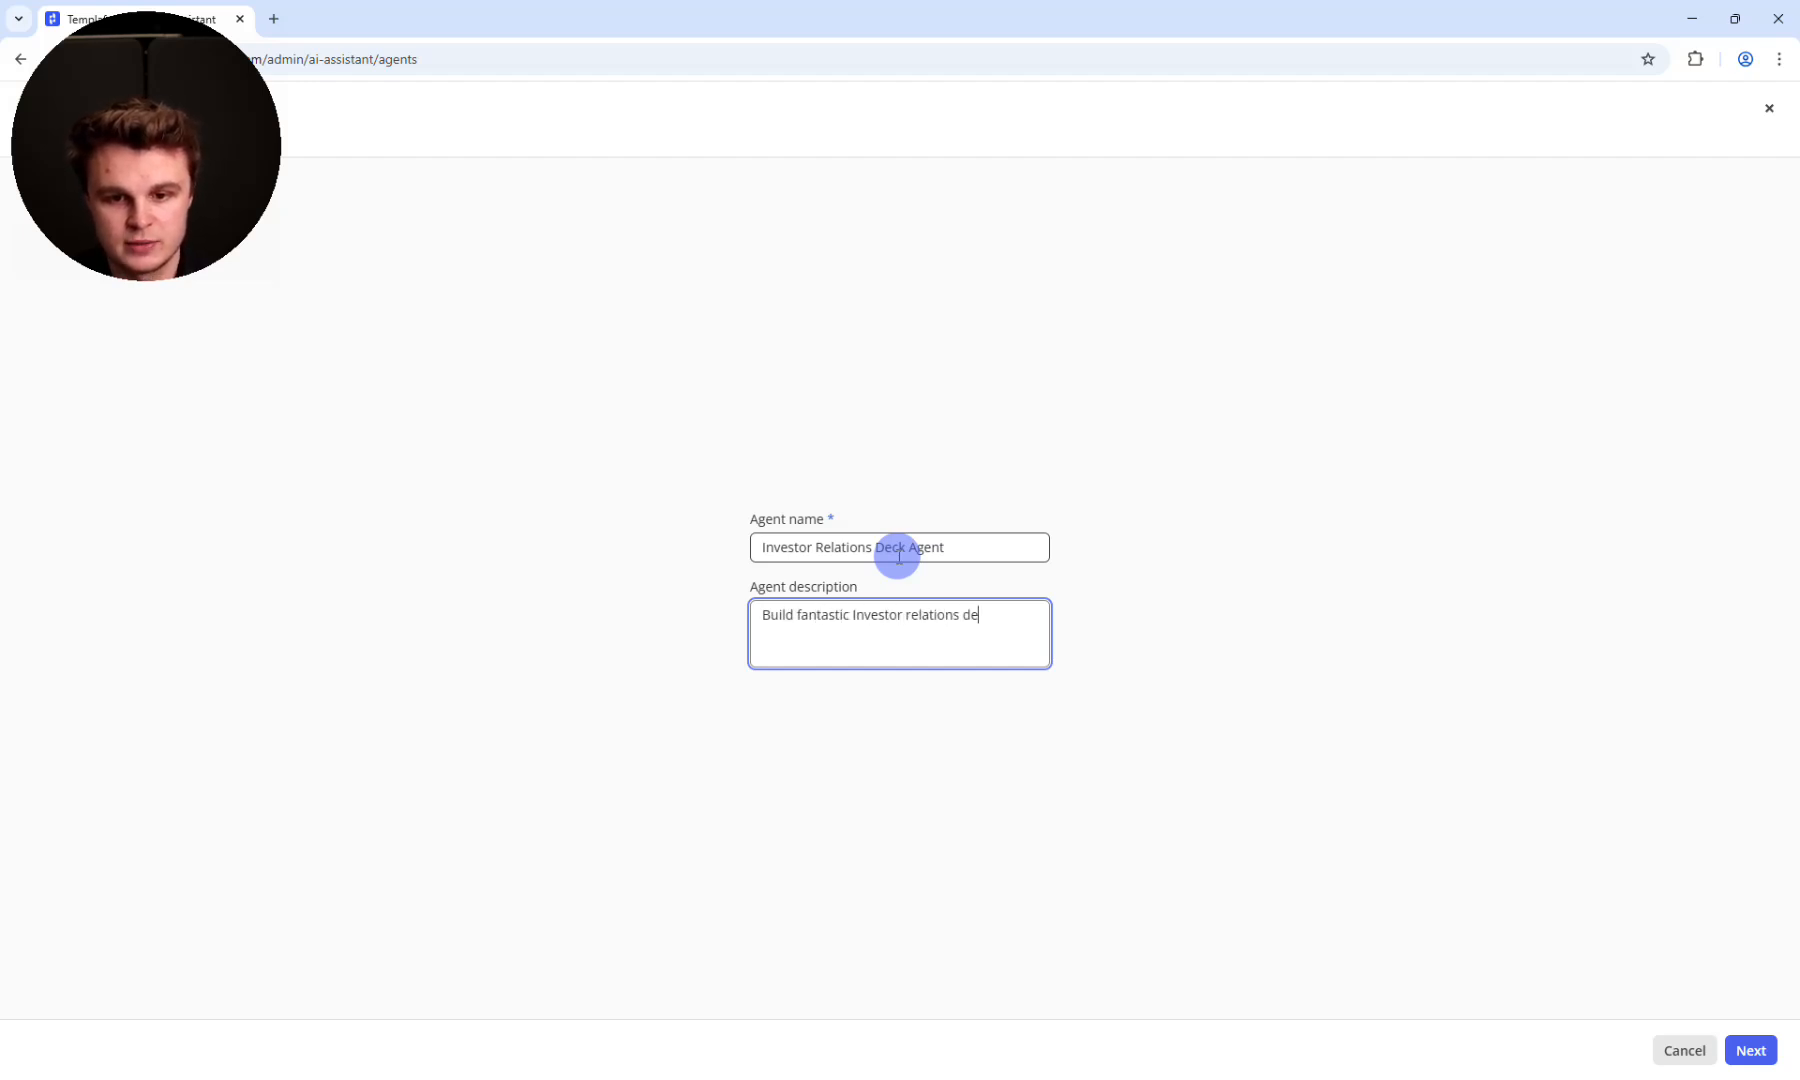
text(cks based o)
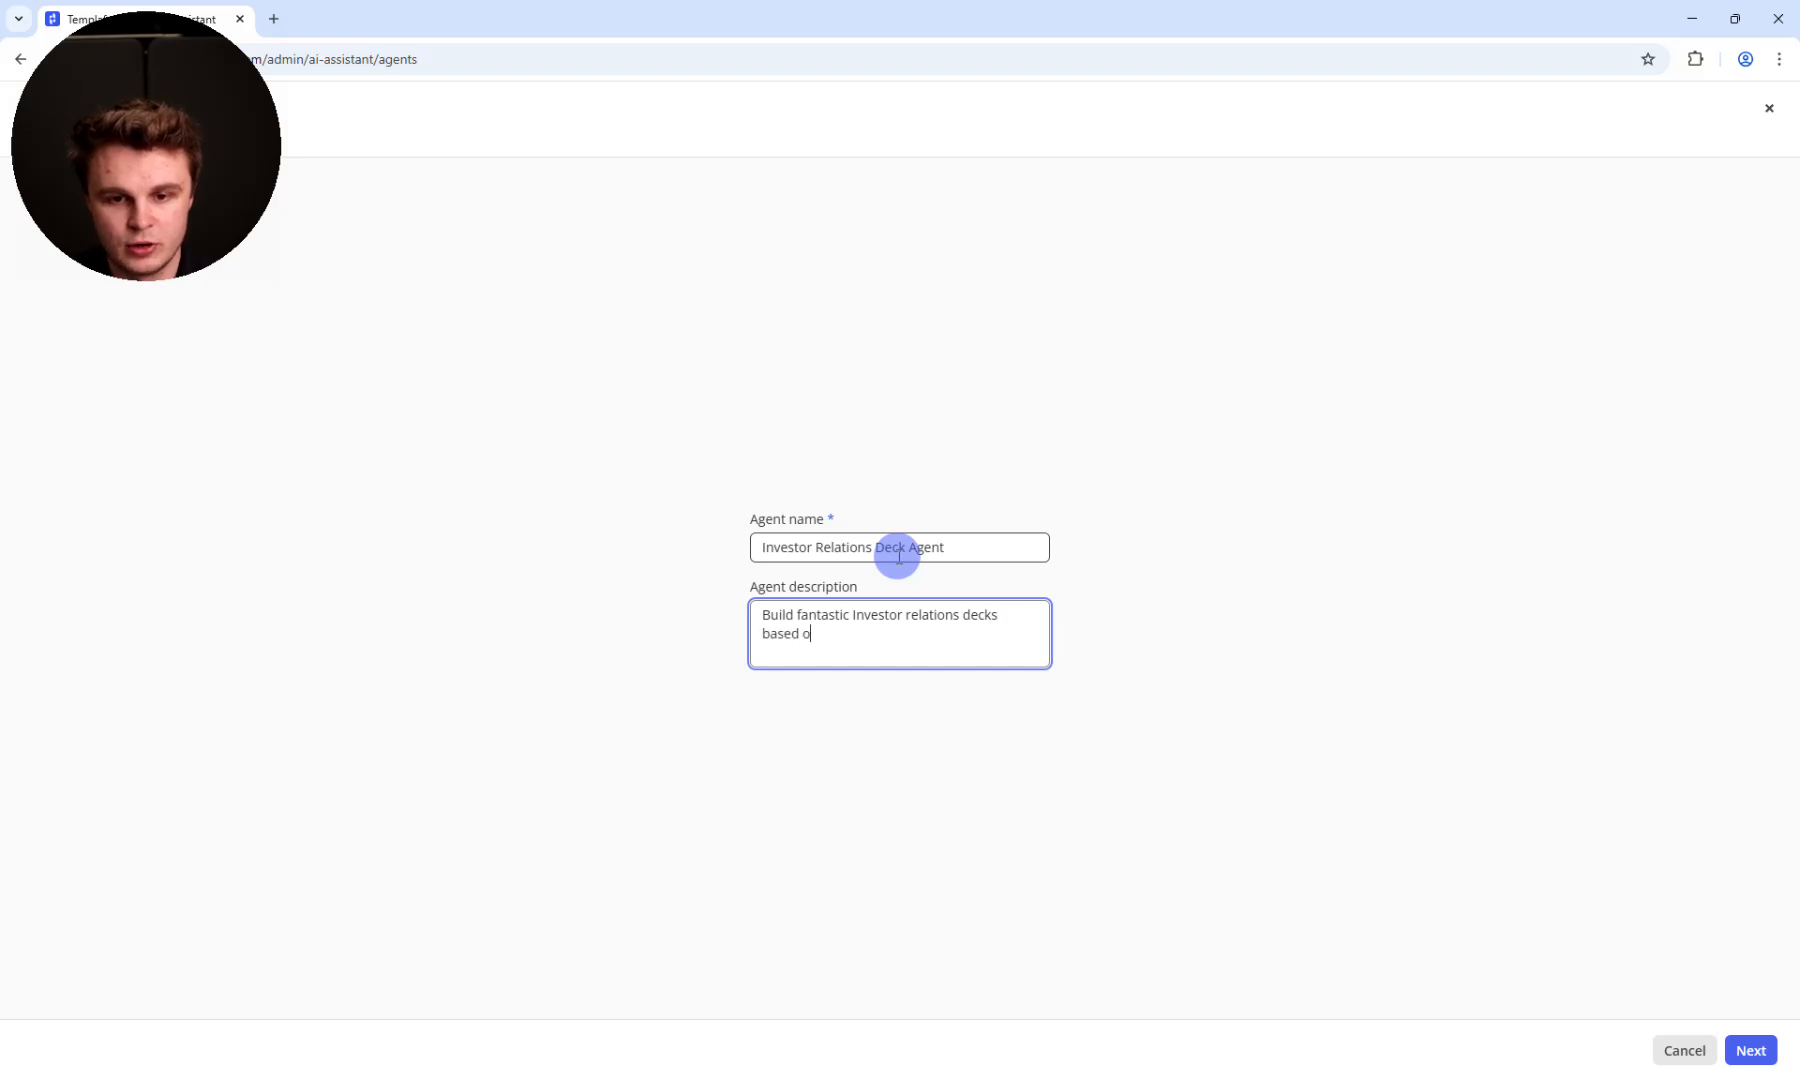
text(n the knowledge nad)
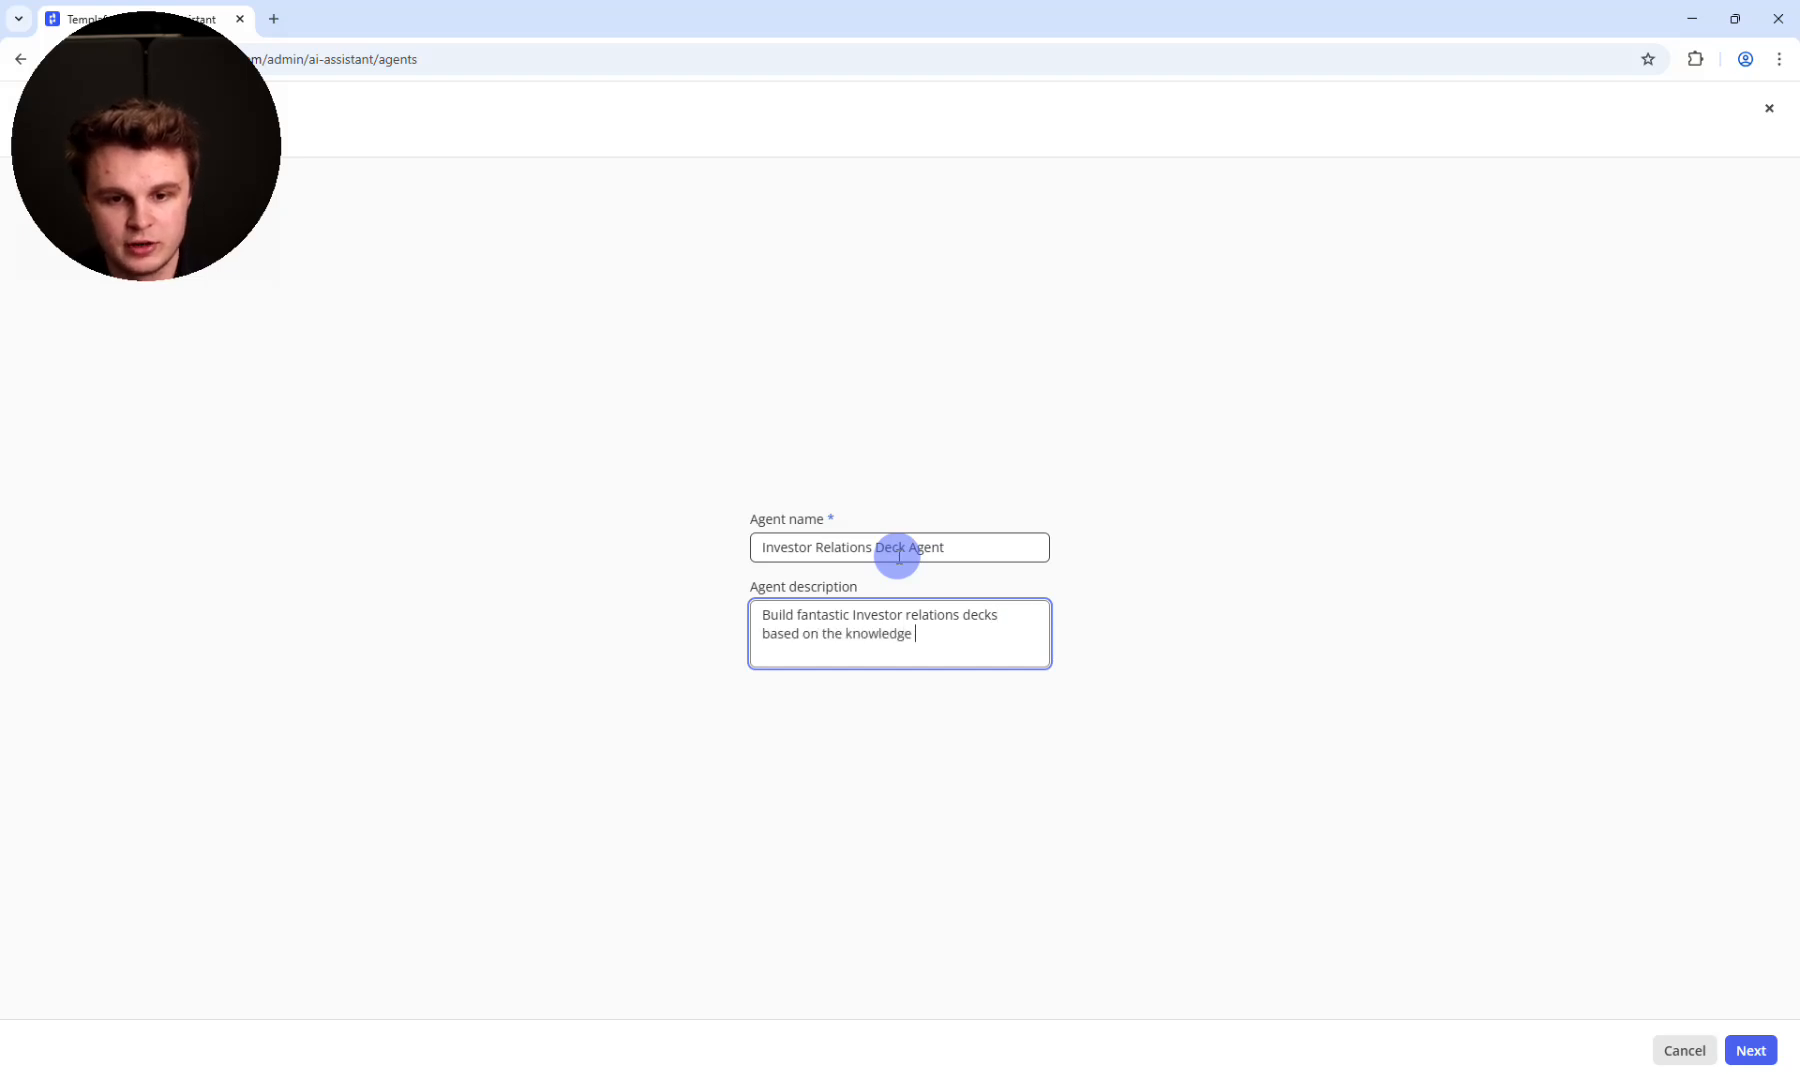
key(BackSpace)
key(BackSpace)
key(BackSpace)
key(BackSpace)
text(and data I)
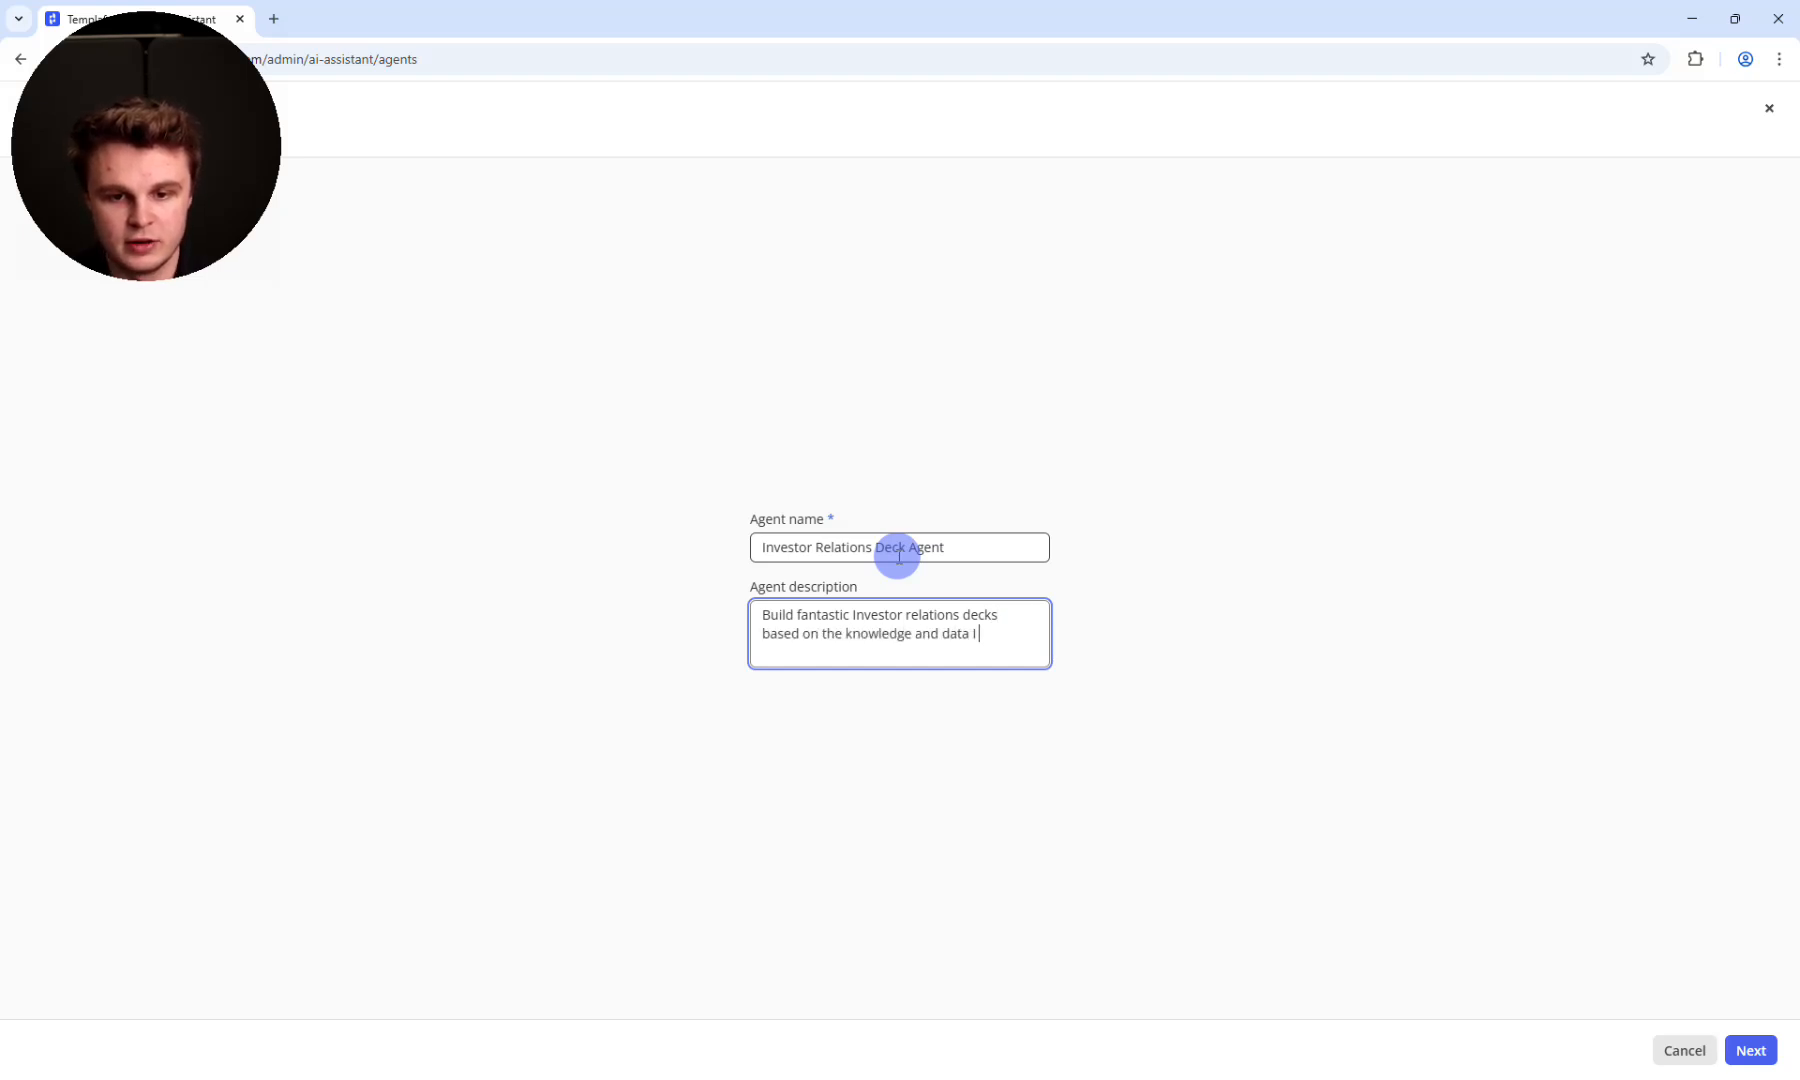
text( provide you)
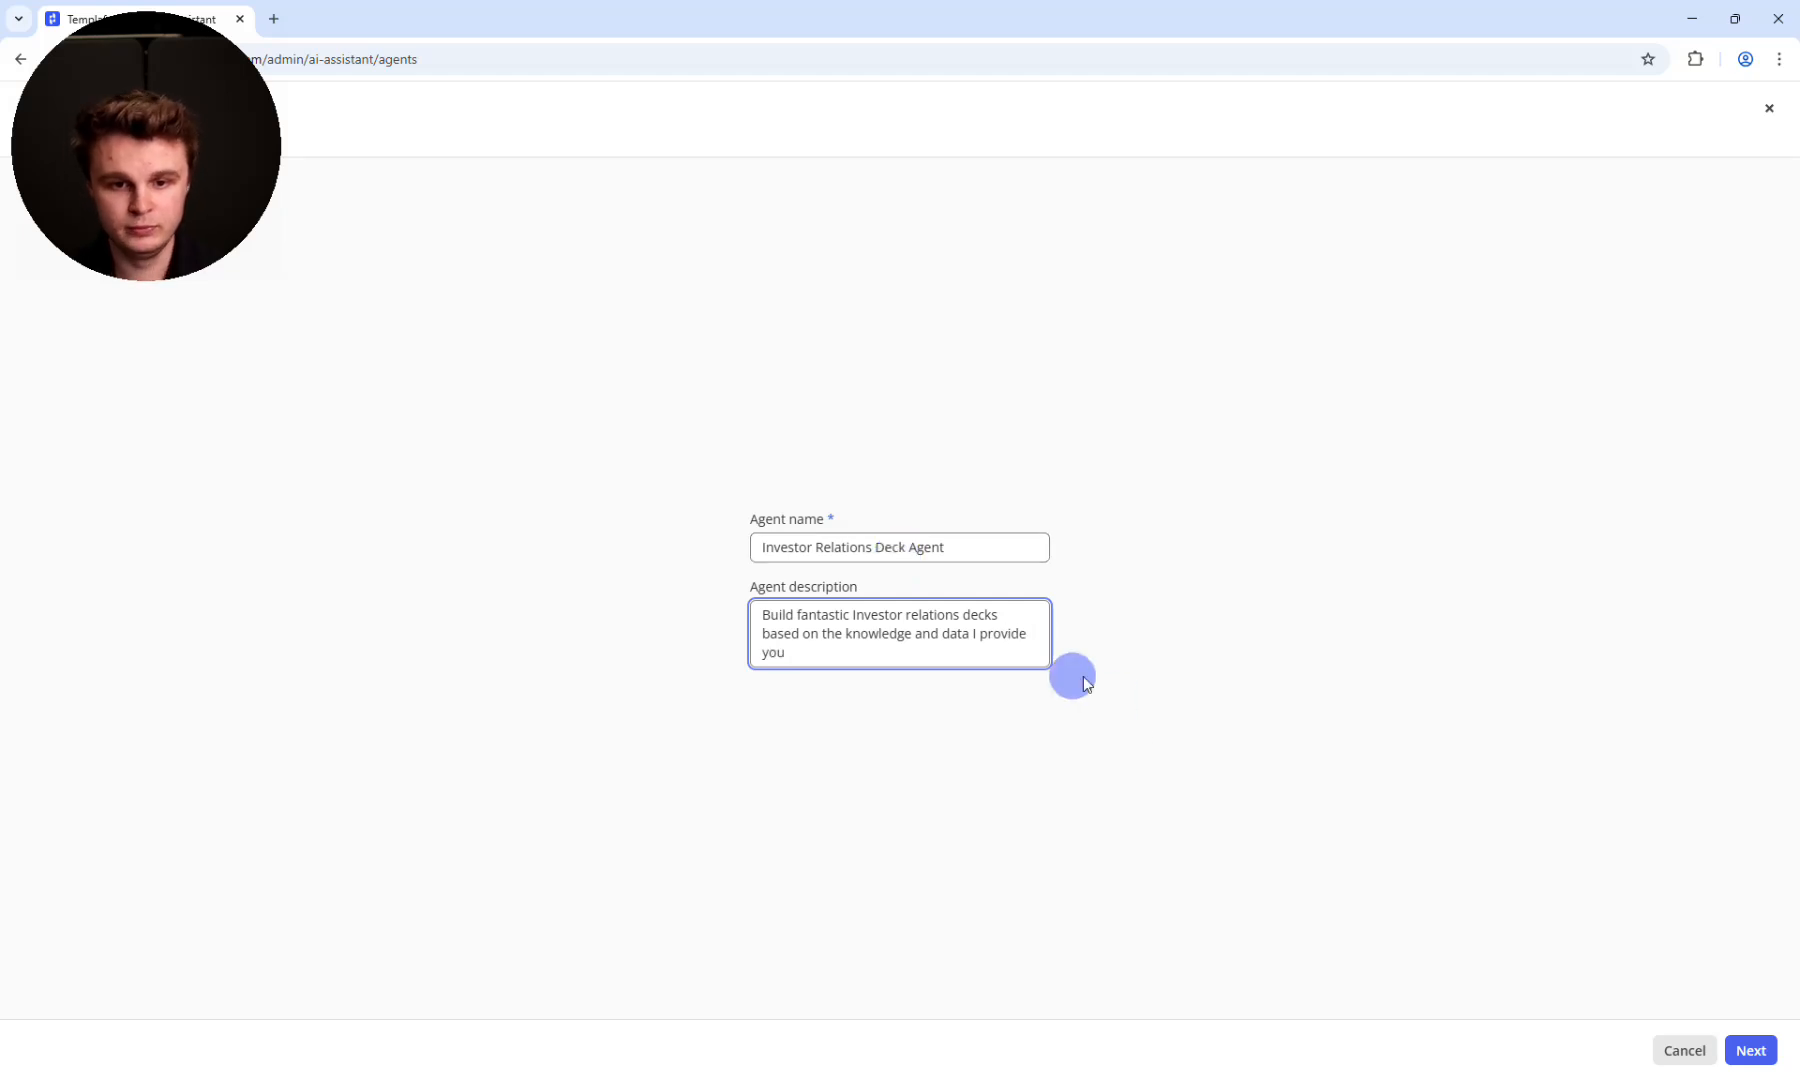
click(1750, 1050)
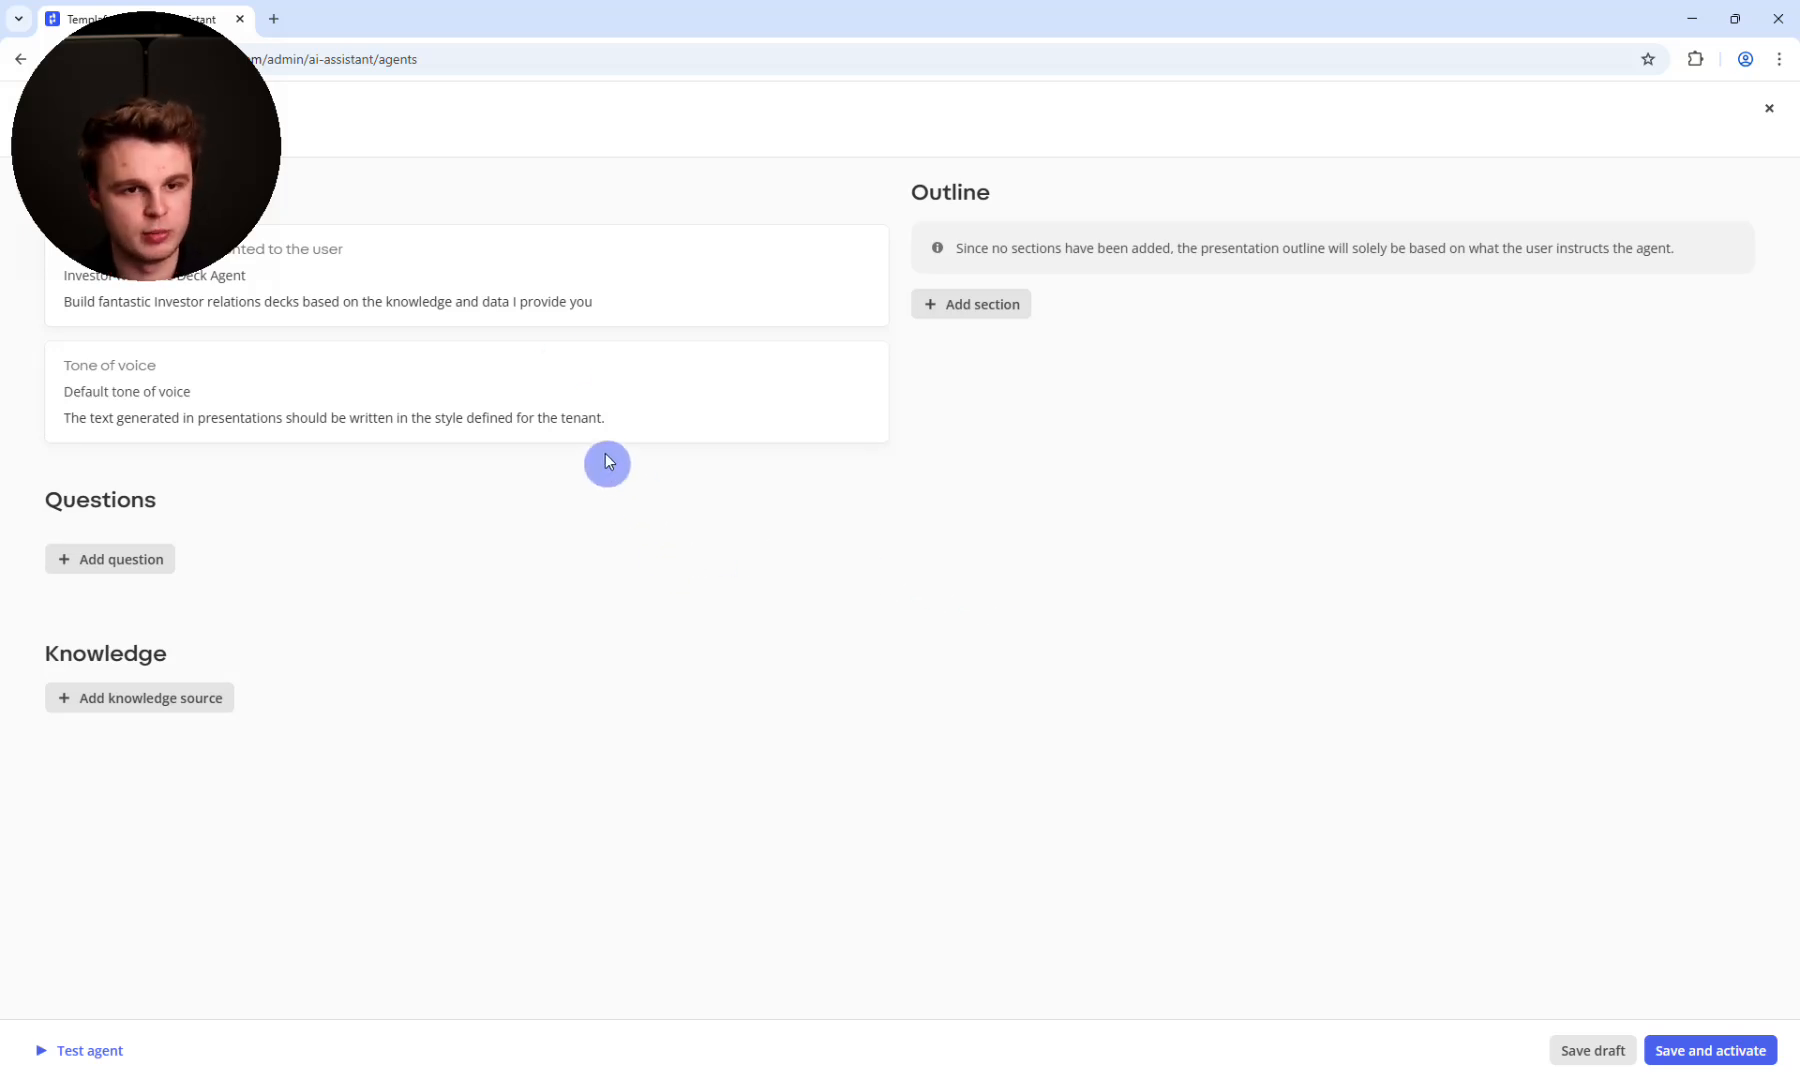
Step: Review the agent summary and the tone of voice settings, closing both without changes
click(477, 305)
drag(846, 638, 785, 620)
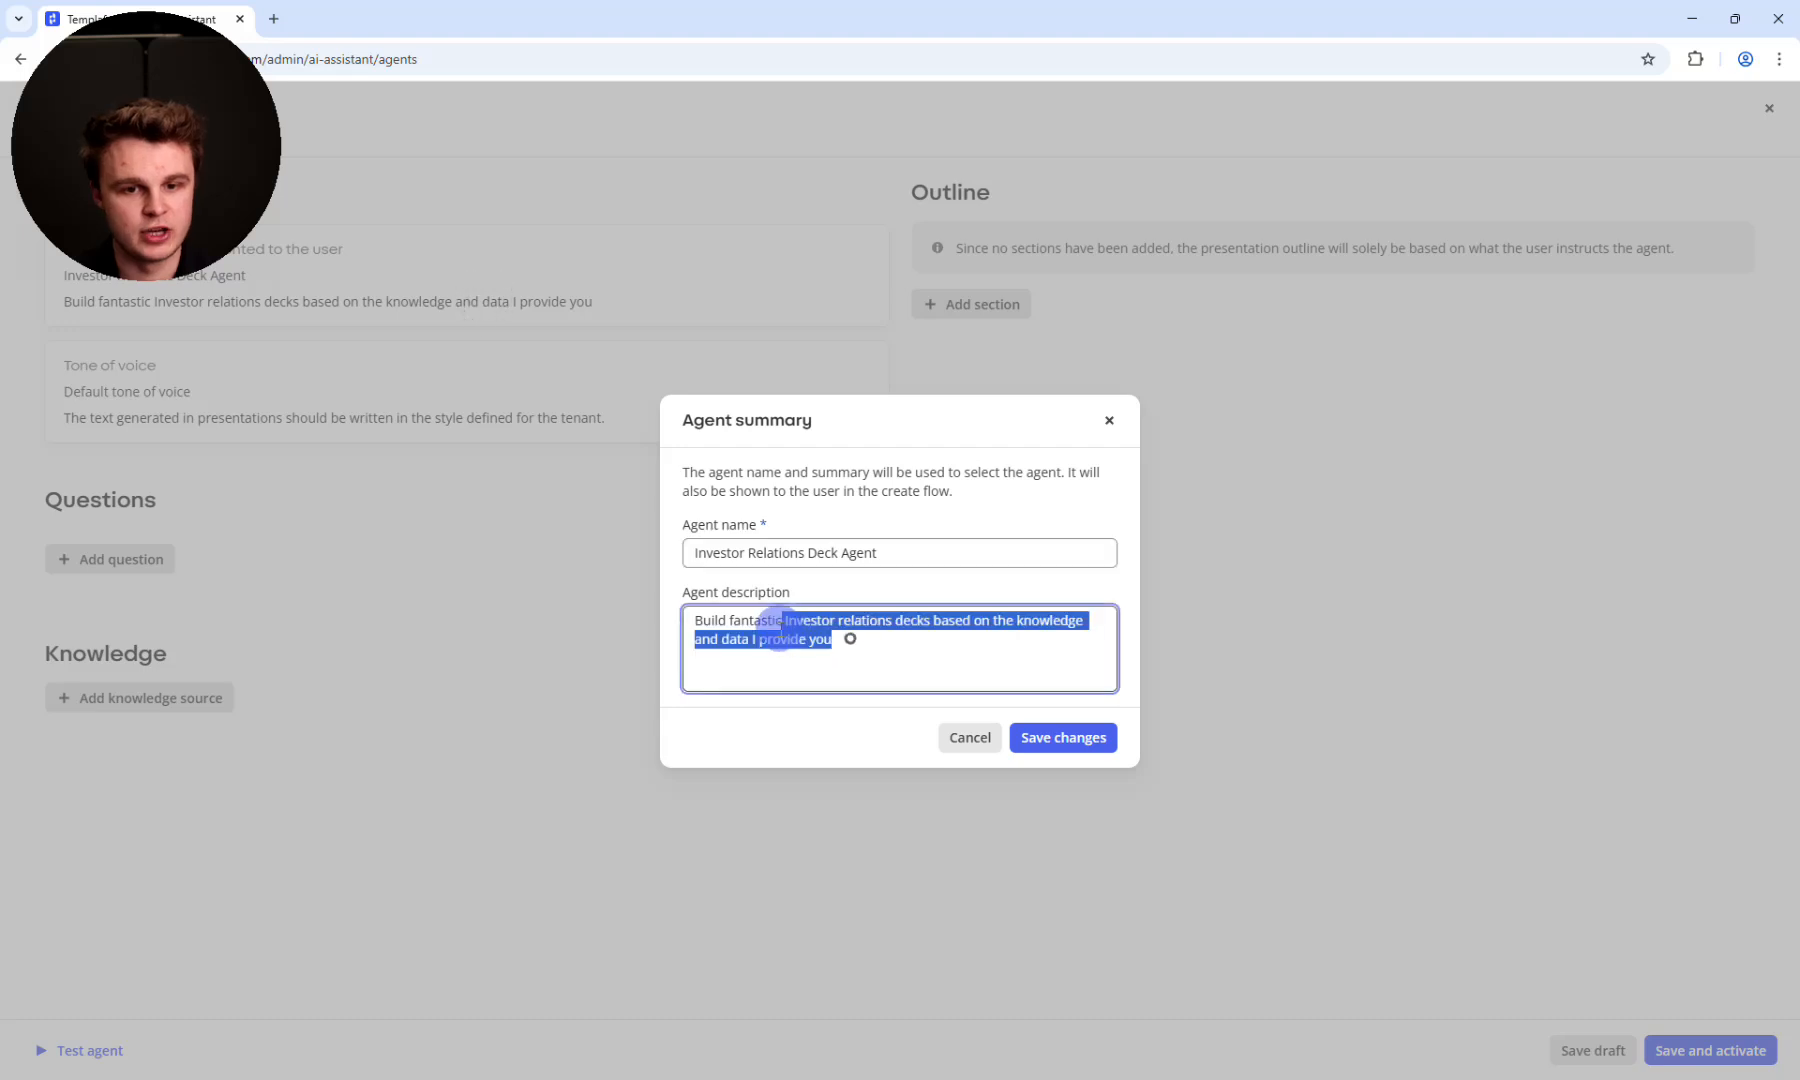
click(1109, 420)
click(243, 405)
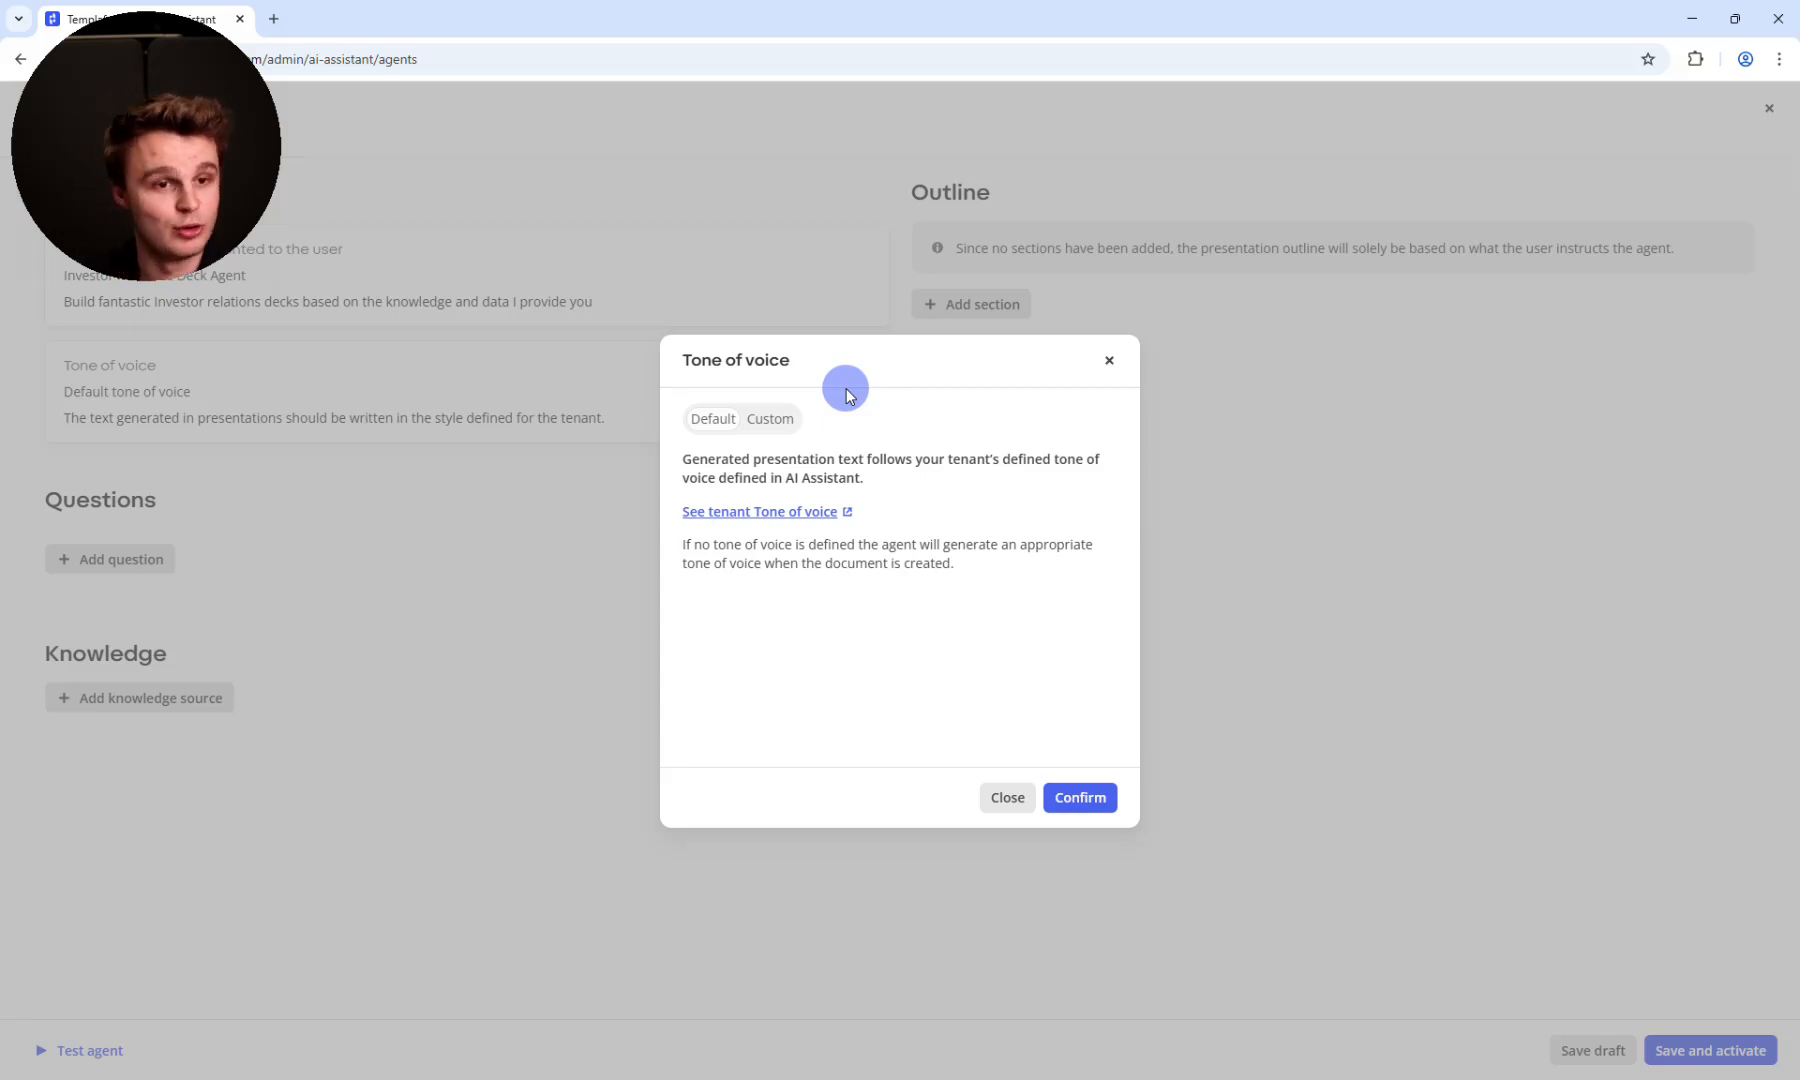
click(1109, 360)
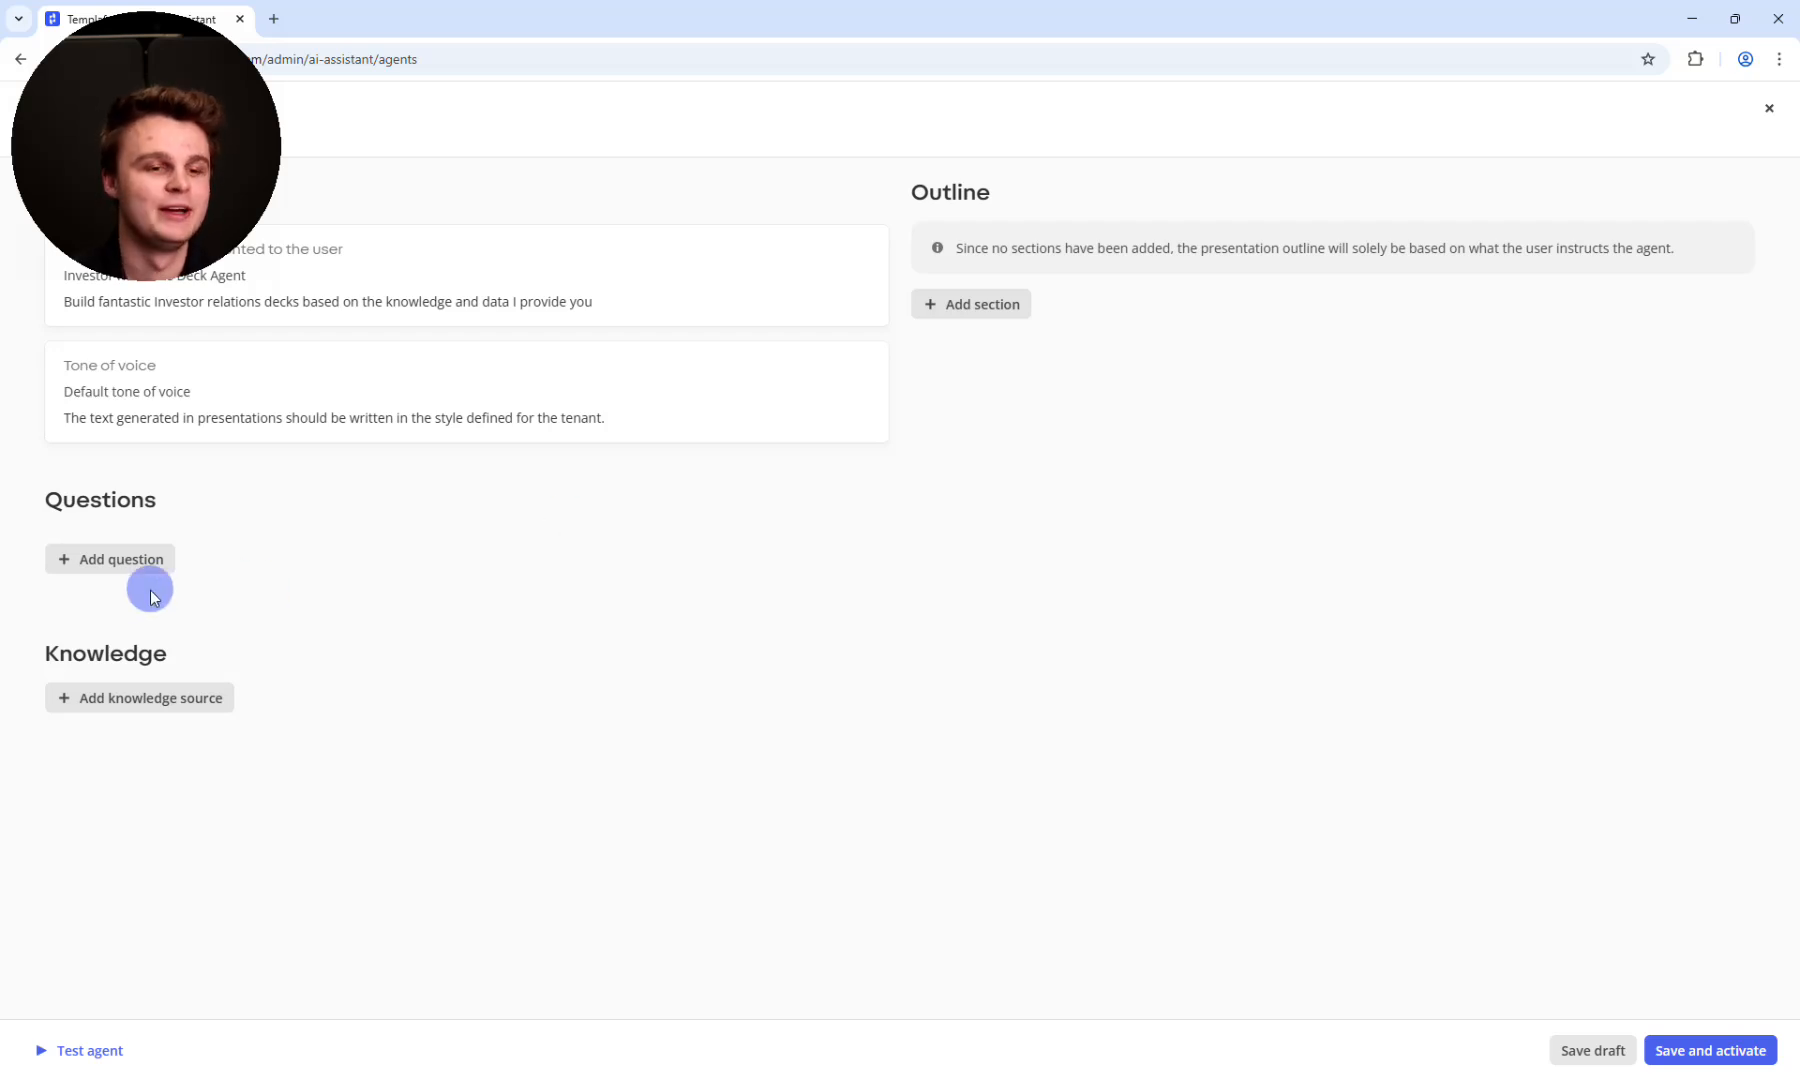
Step: Start a new question for the agent titled "What quarter is this investor deck for?"
click(123, 572)
click(876, 493)
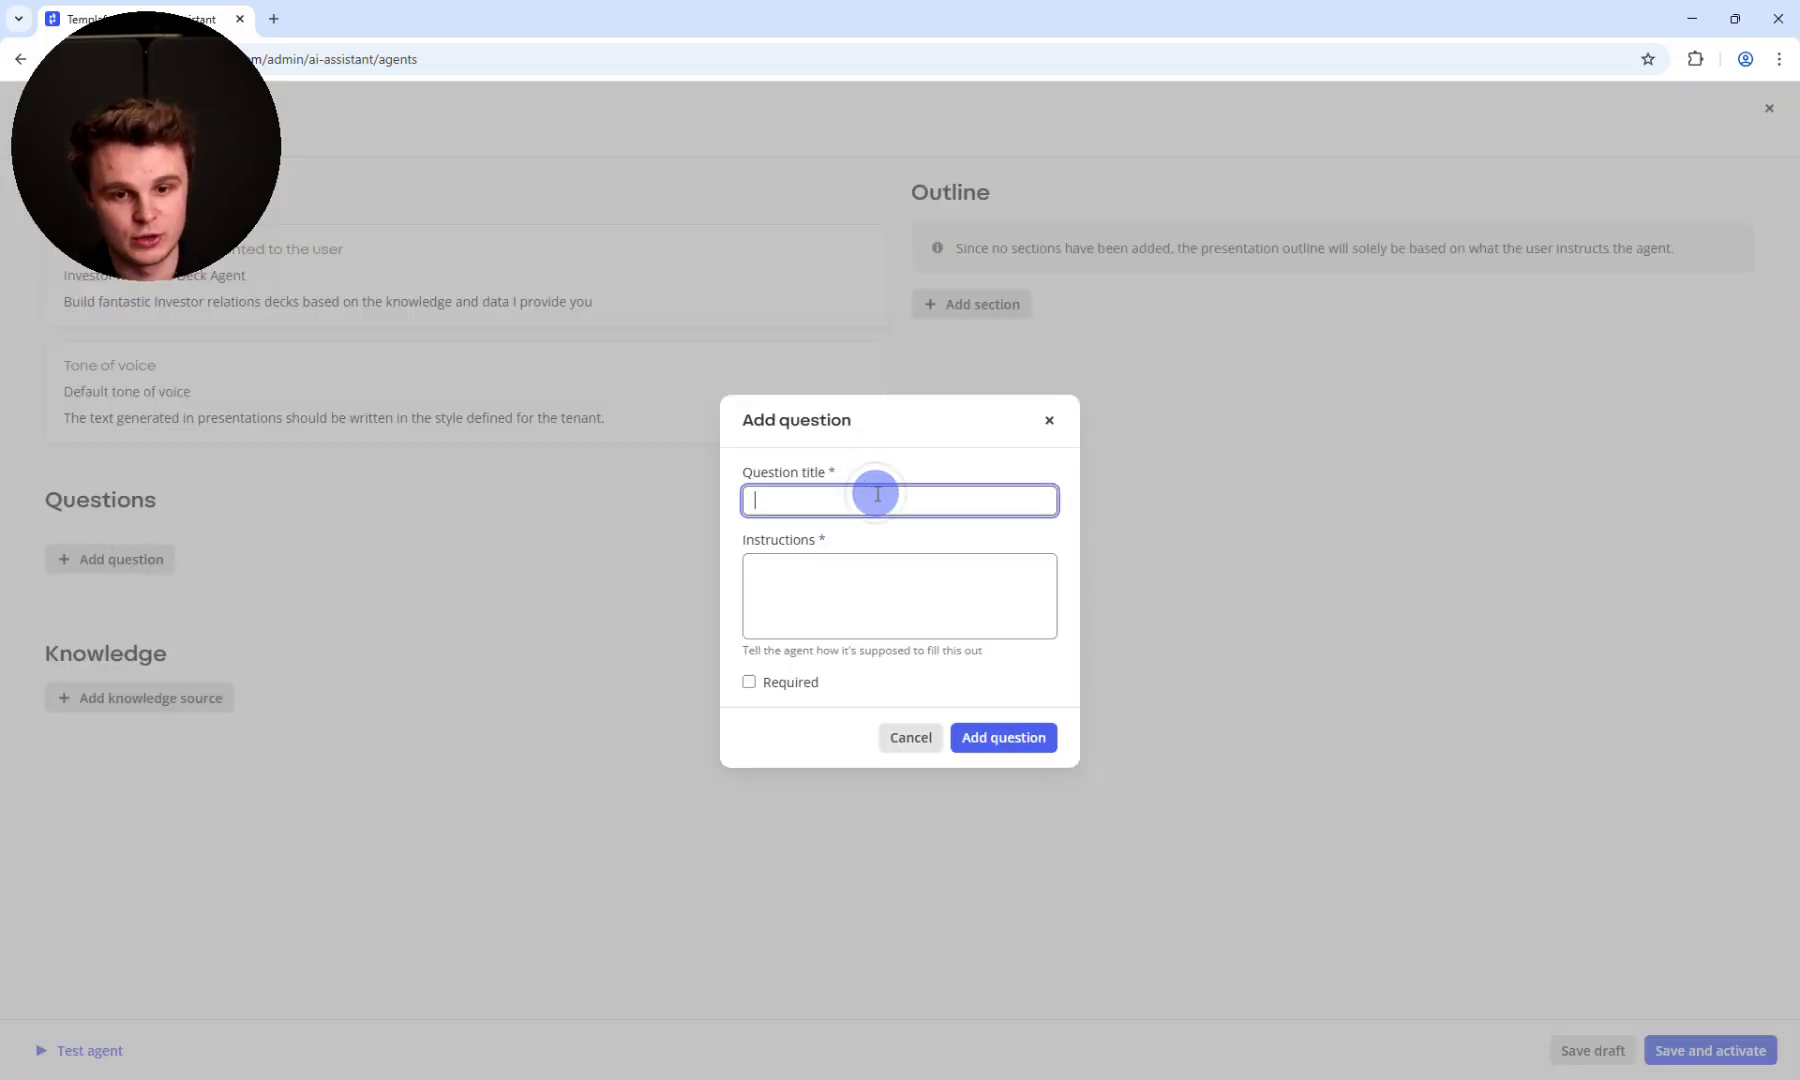
text(What quarter is this invest)
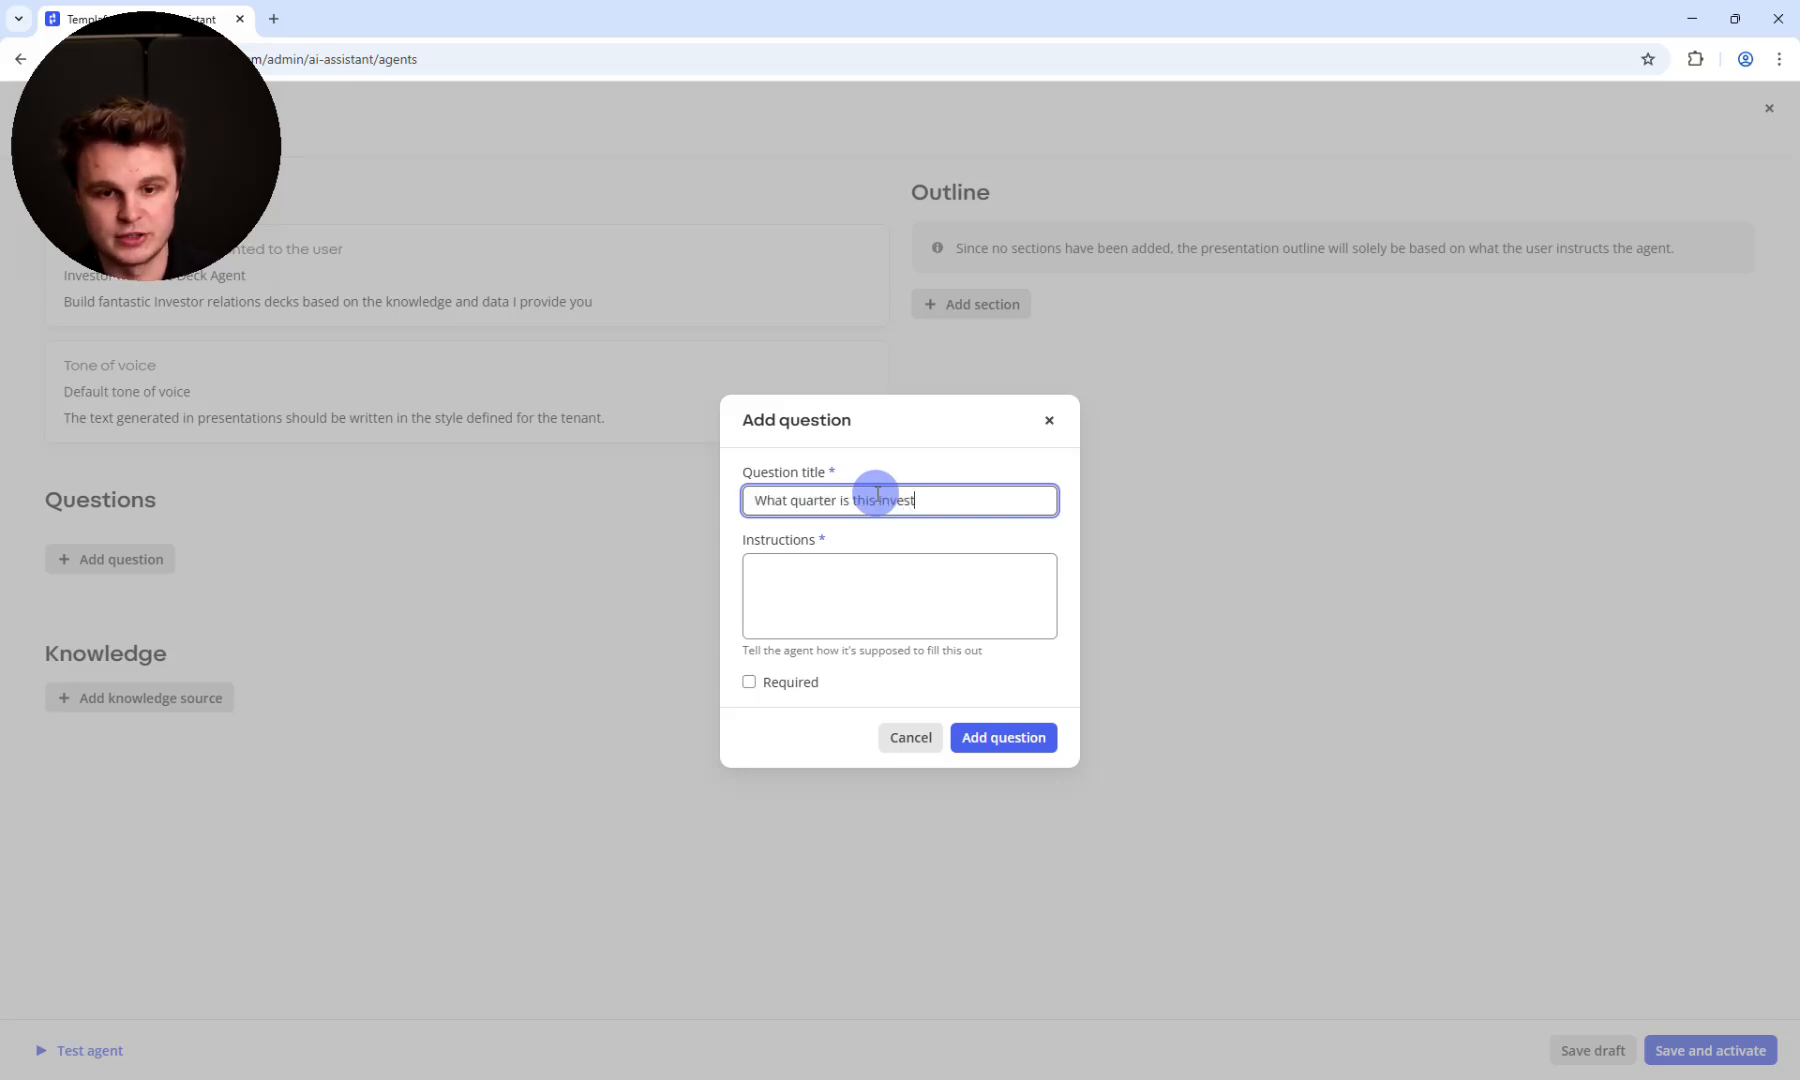
text(or deck for?)
Step: Give the question the instructions "Please ask the user, which quarter they are currently in" and add it to the agent
key(Tab)
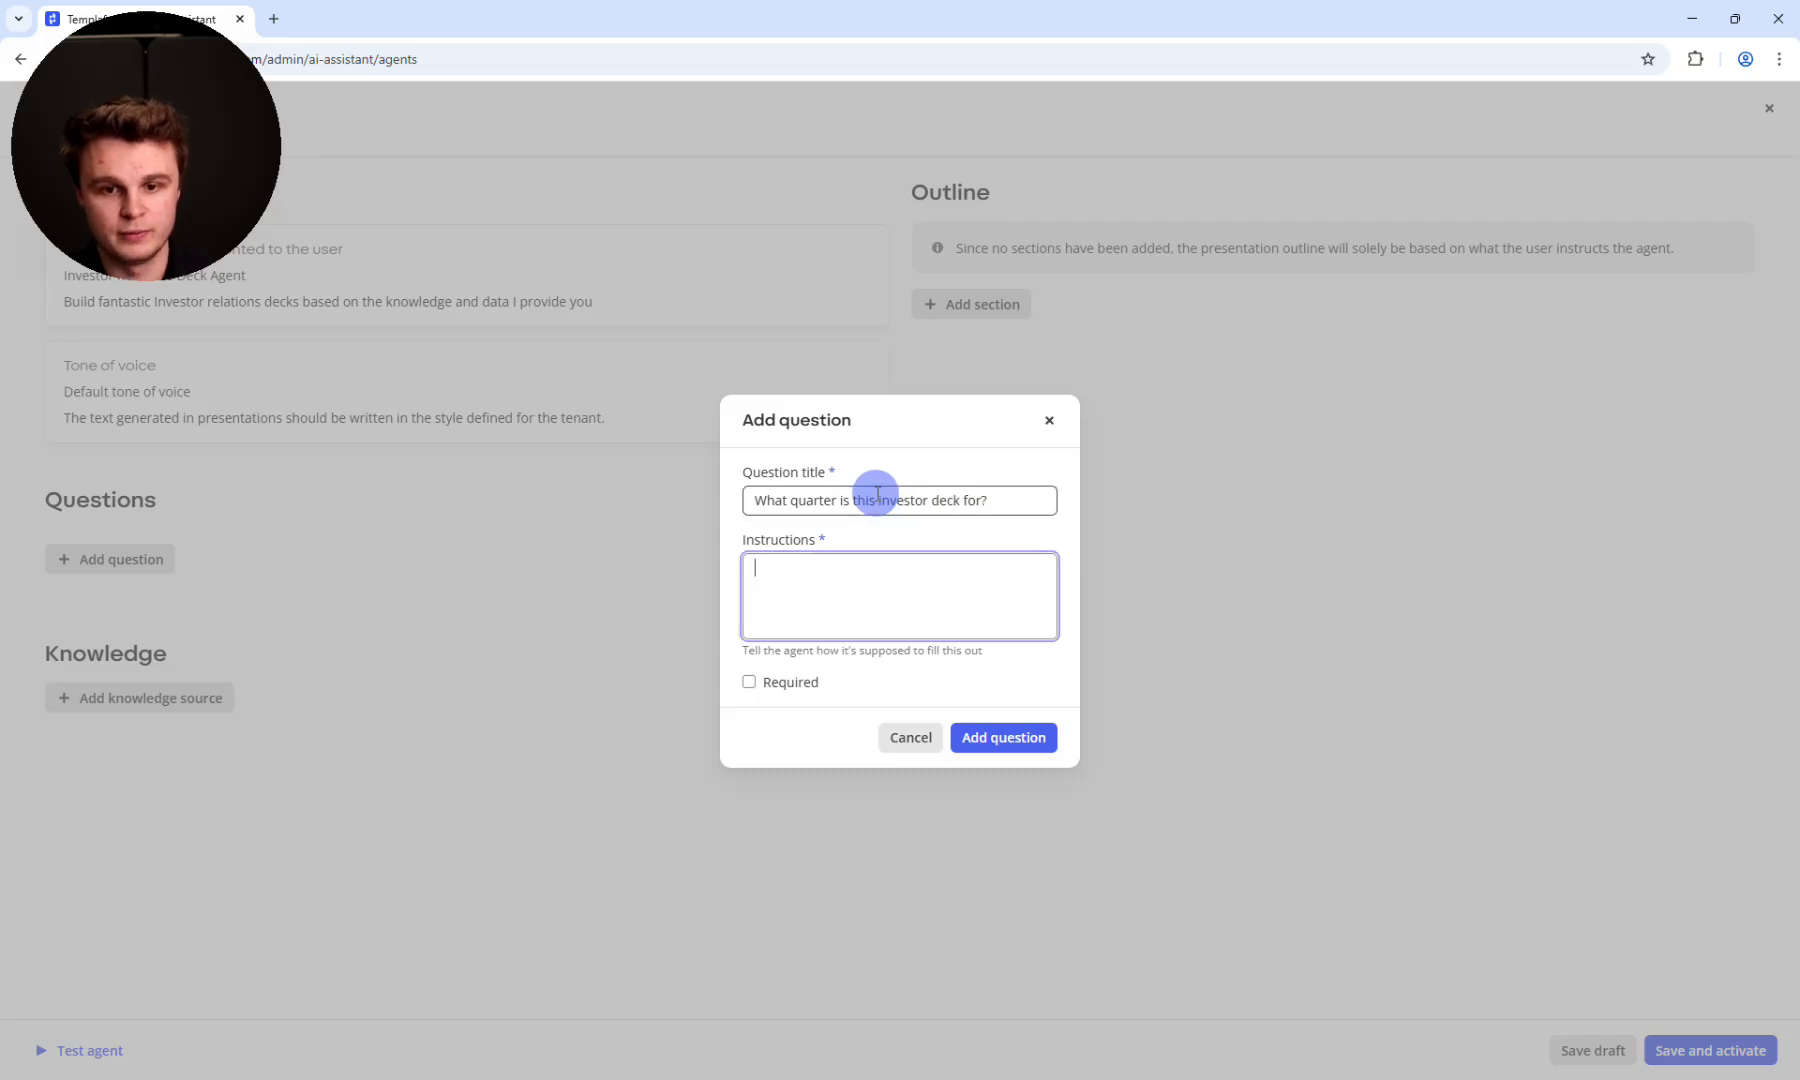
text(Please as)
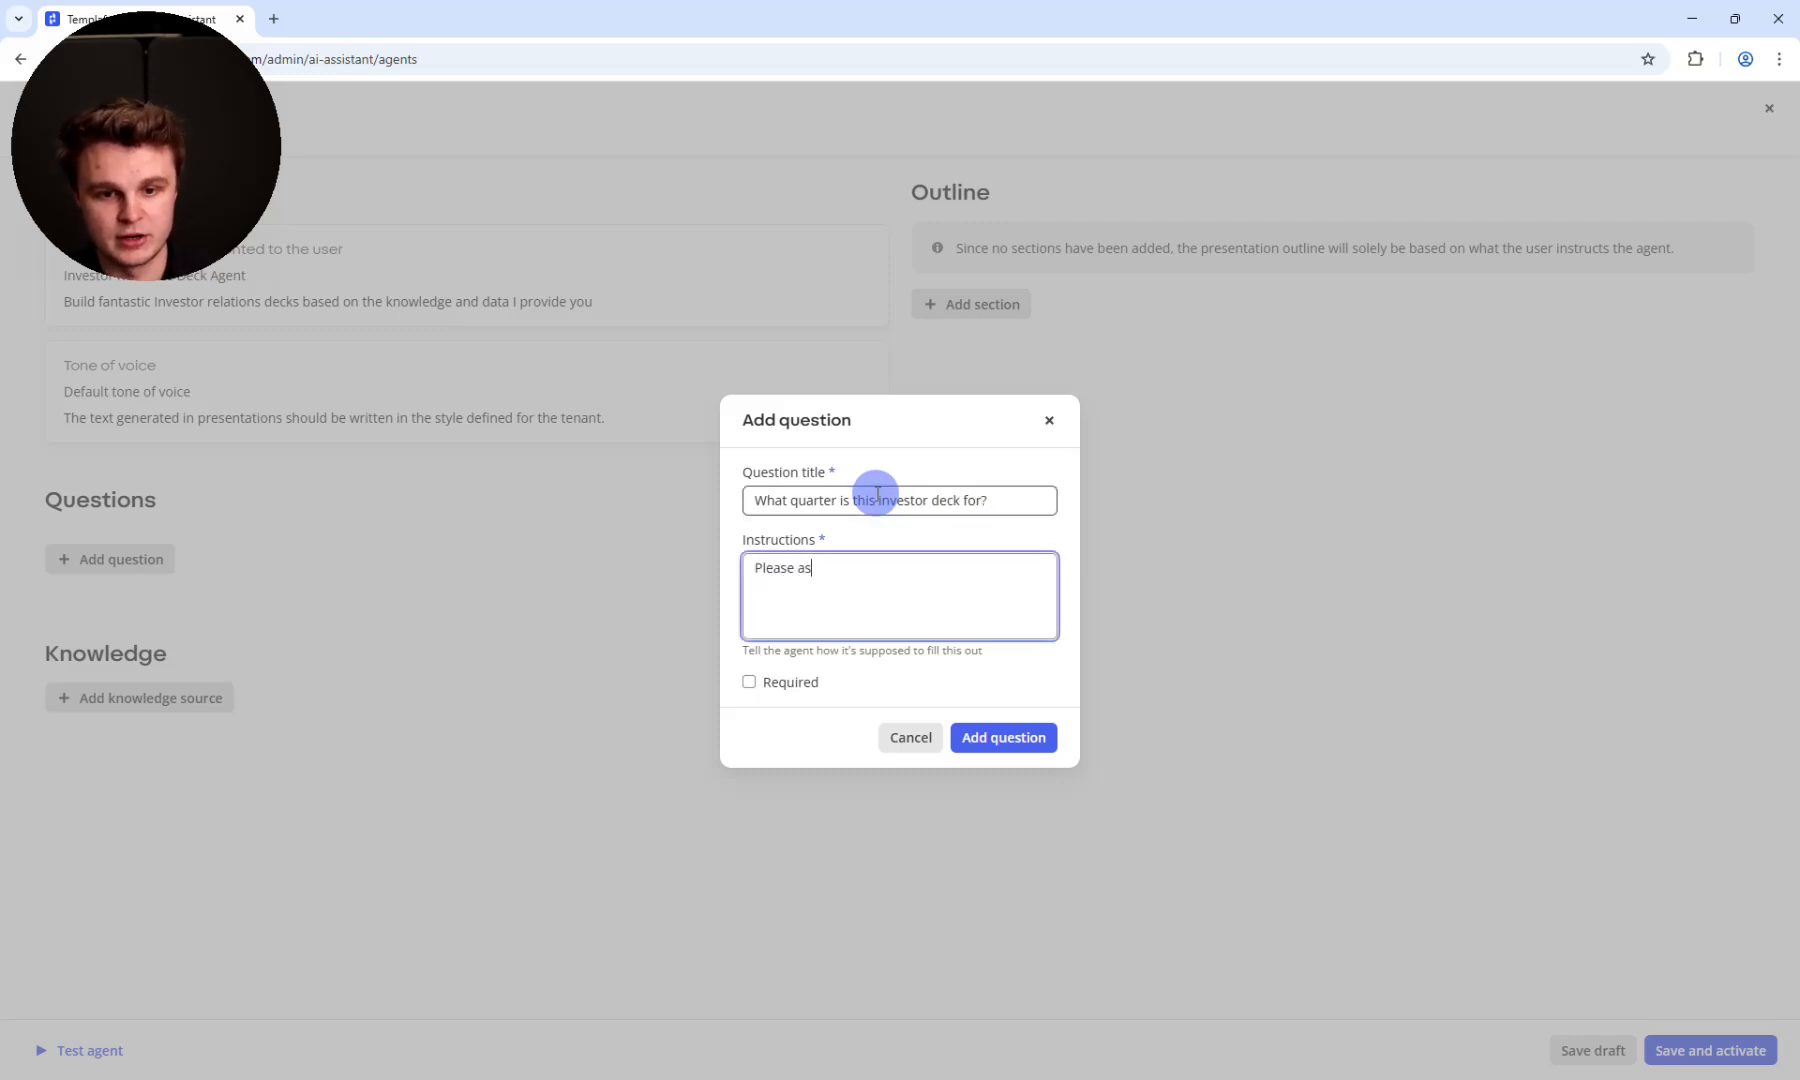
text(k the user, which)
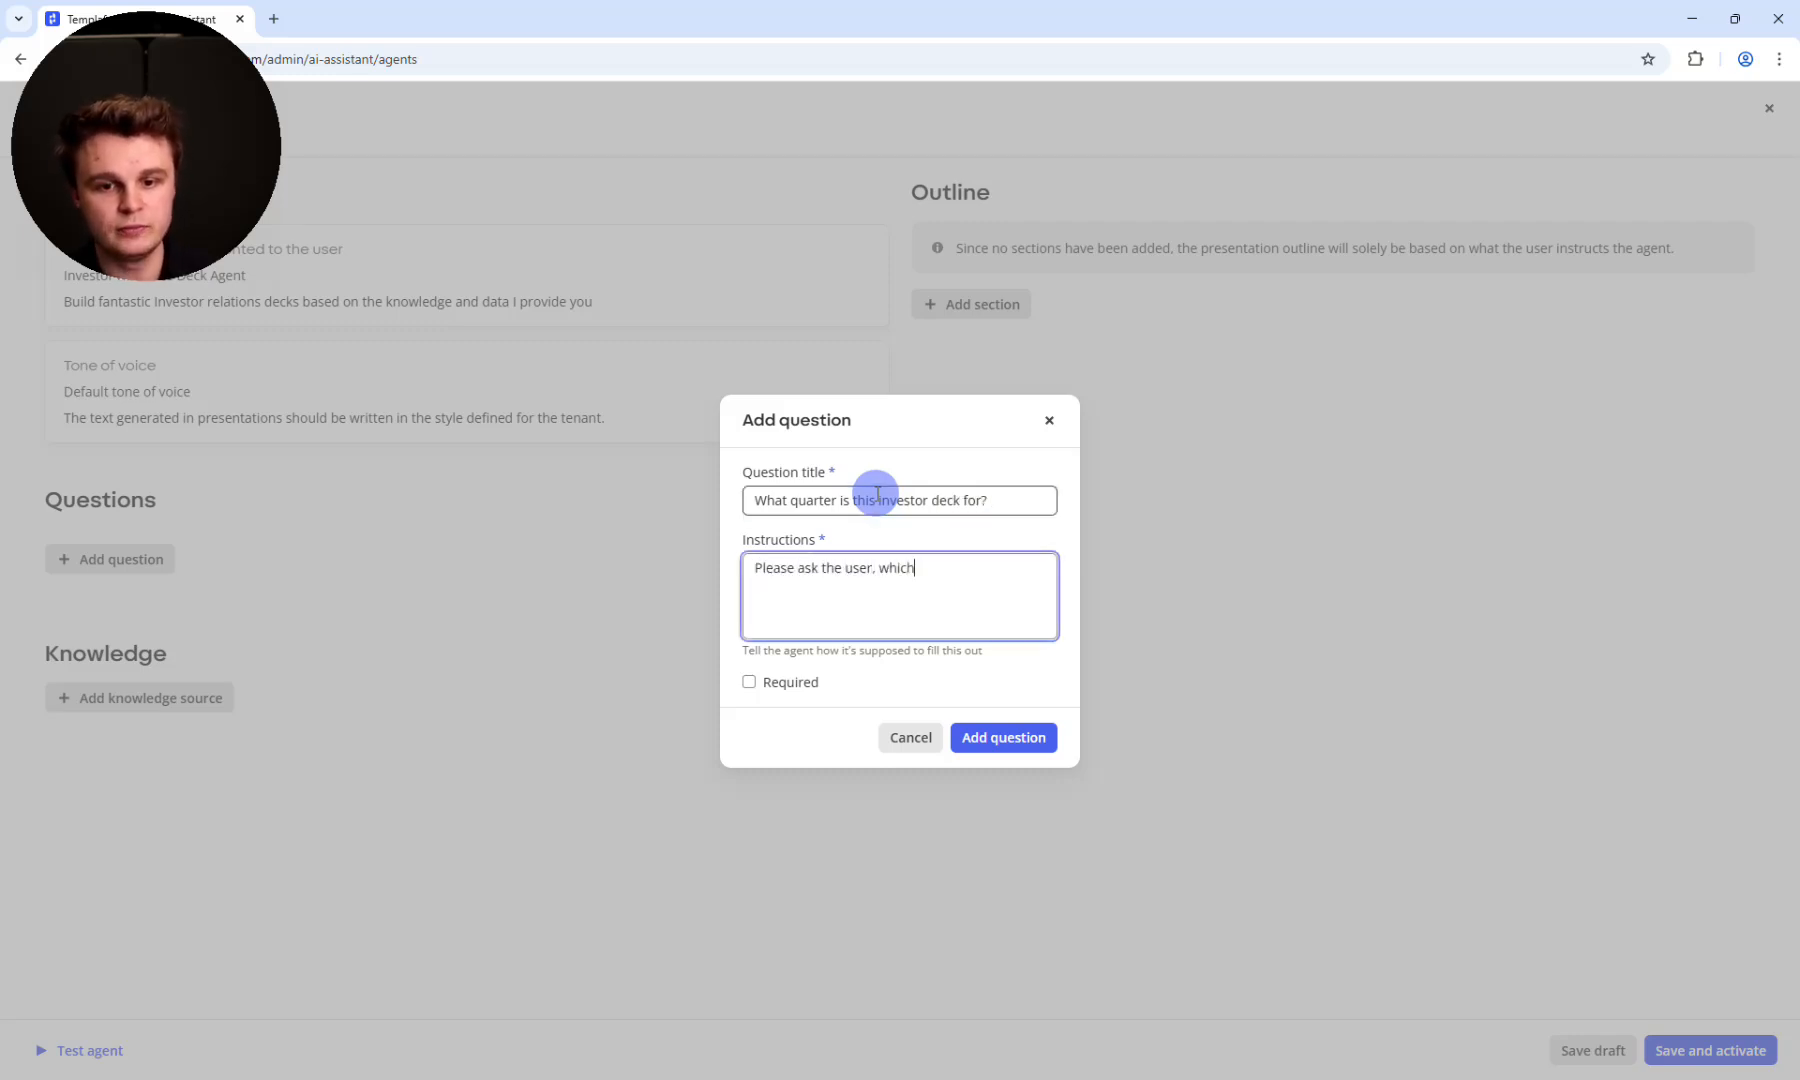
text( quarter they )
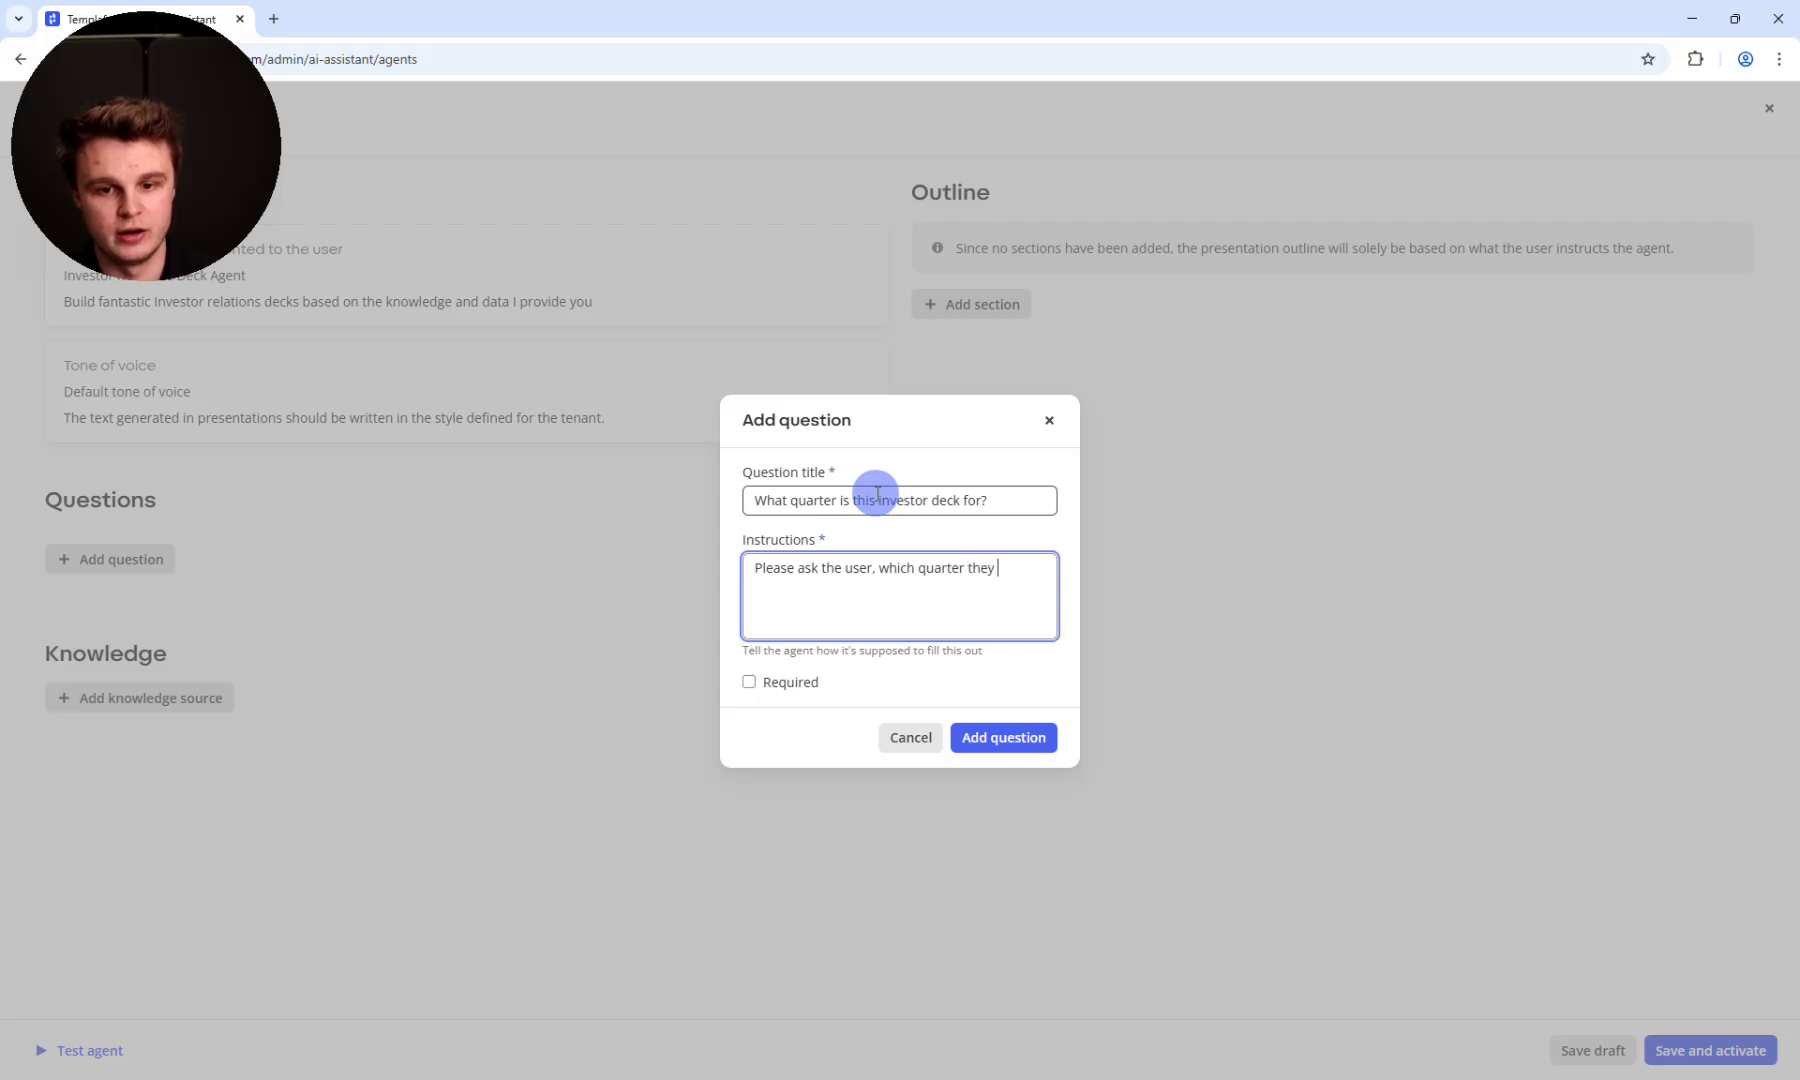
text(are currently in)
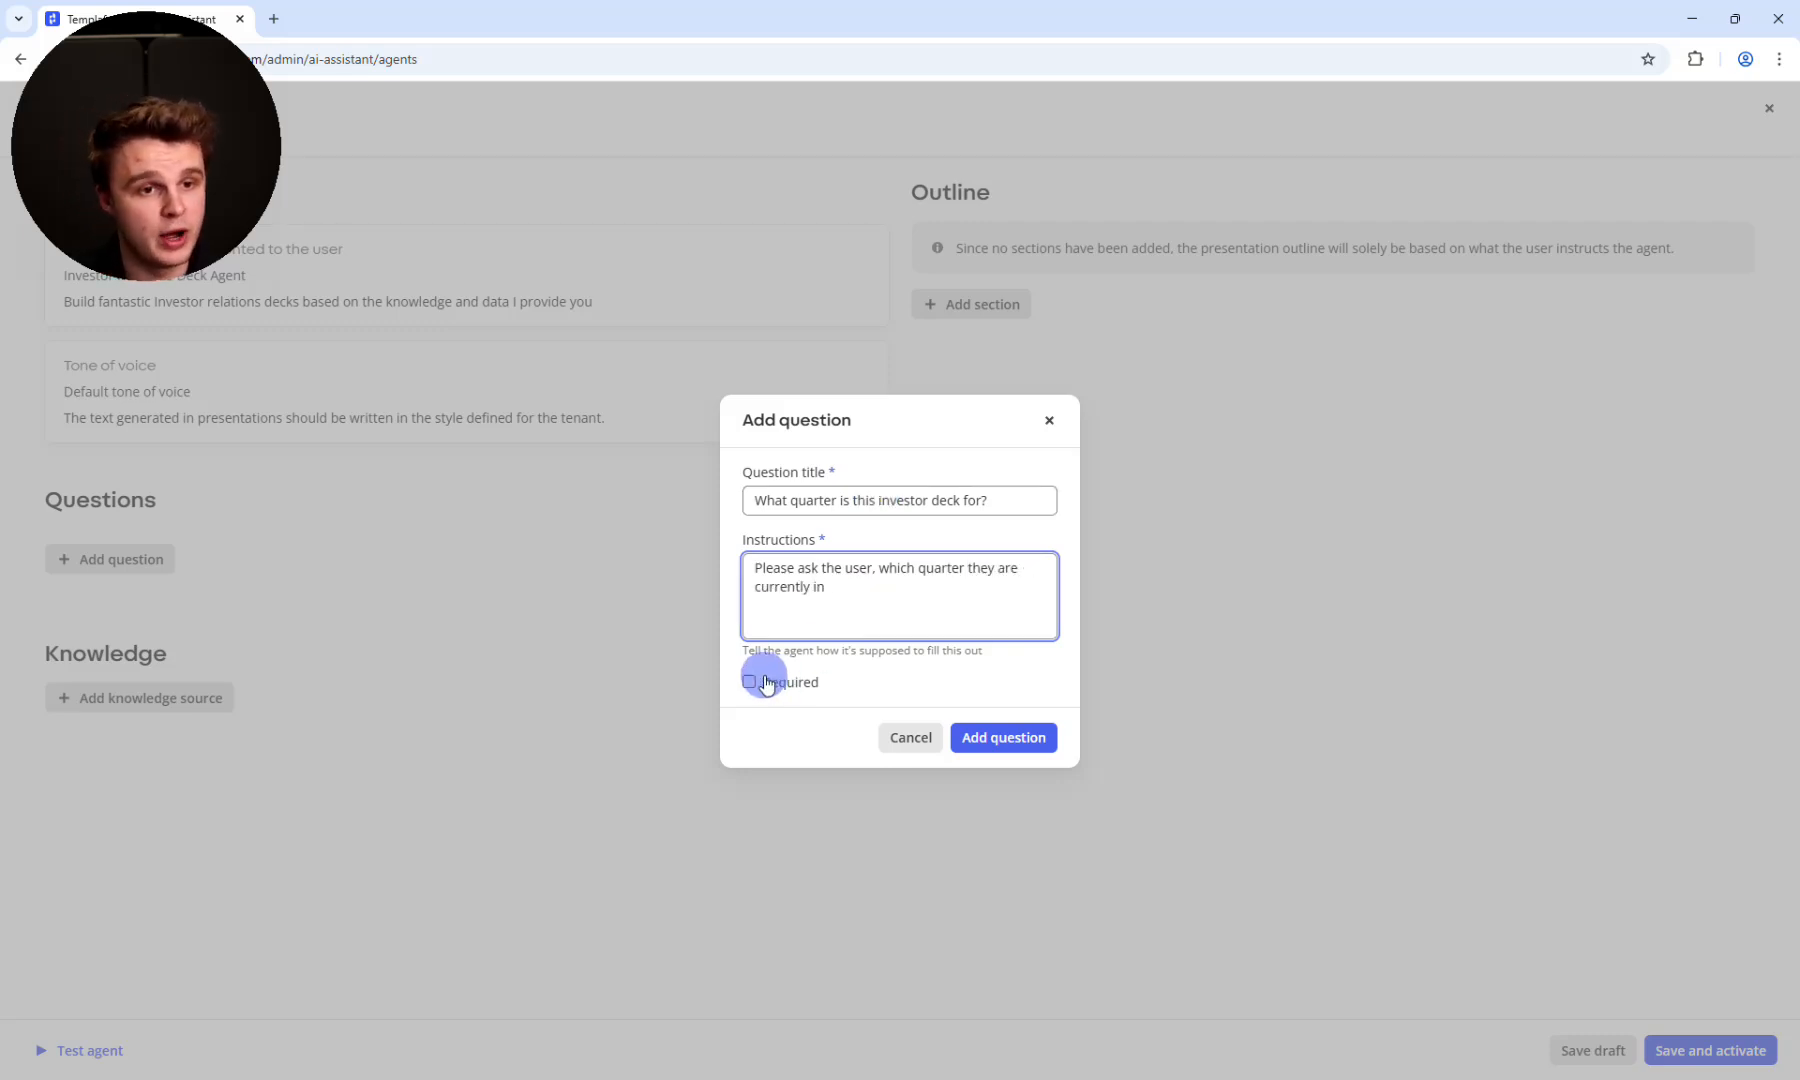
click(1042, 737)
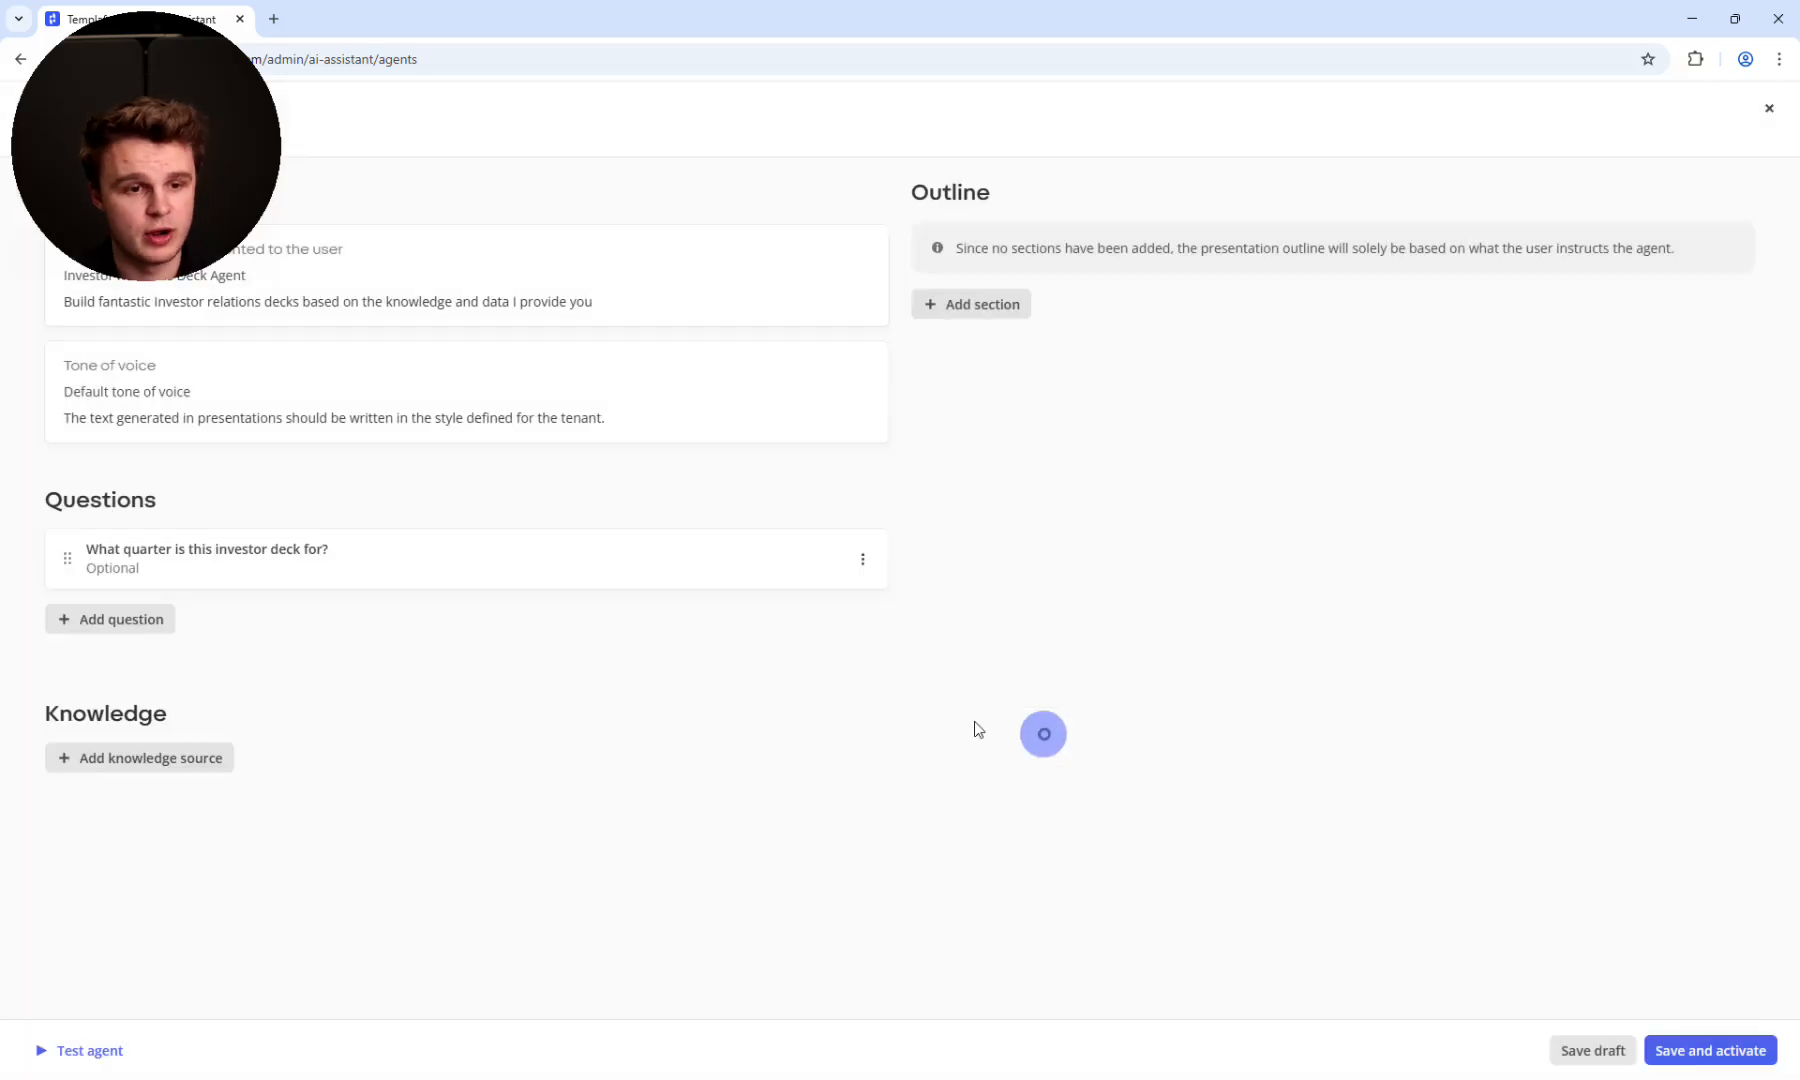
Step: View the form for adding a knowledge source and close it without adding one
click(190, 762)
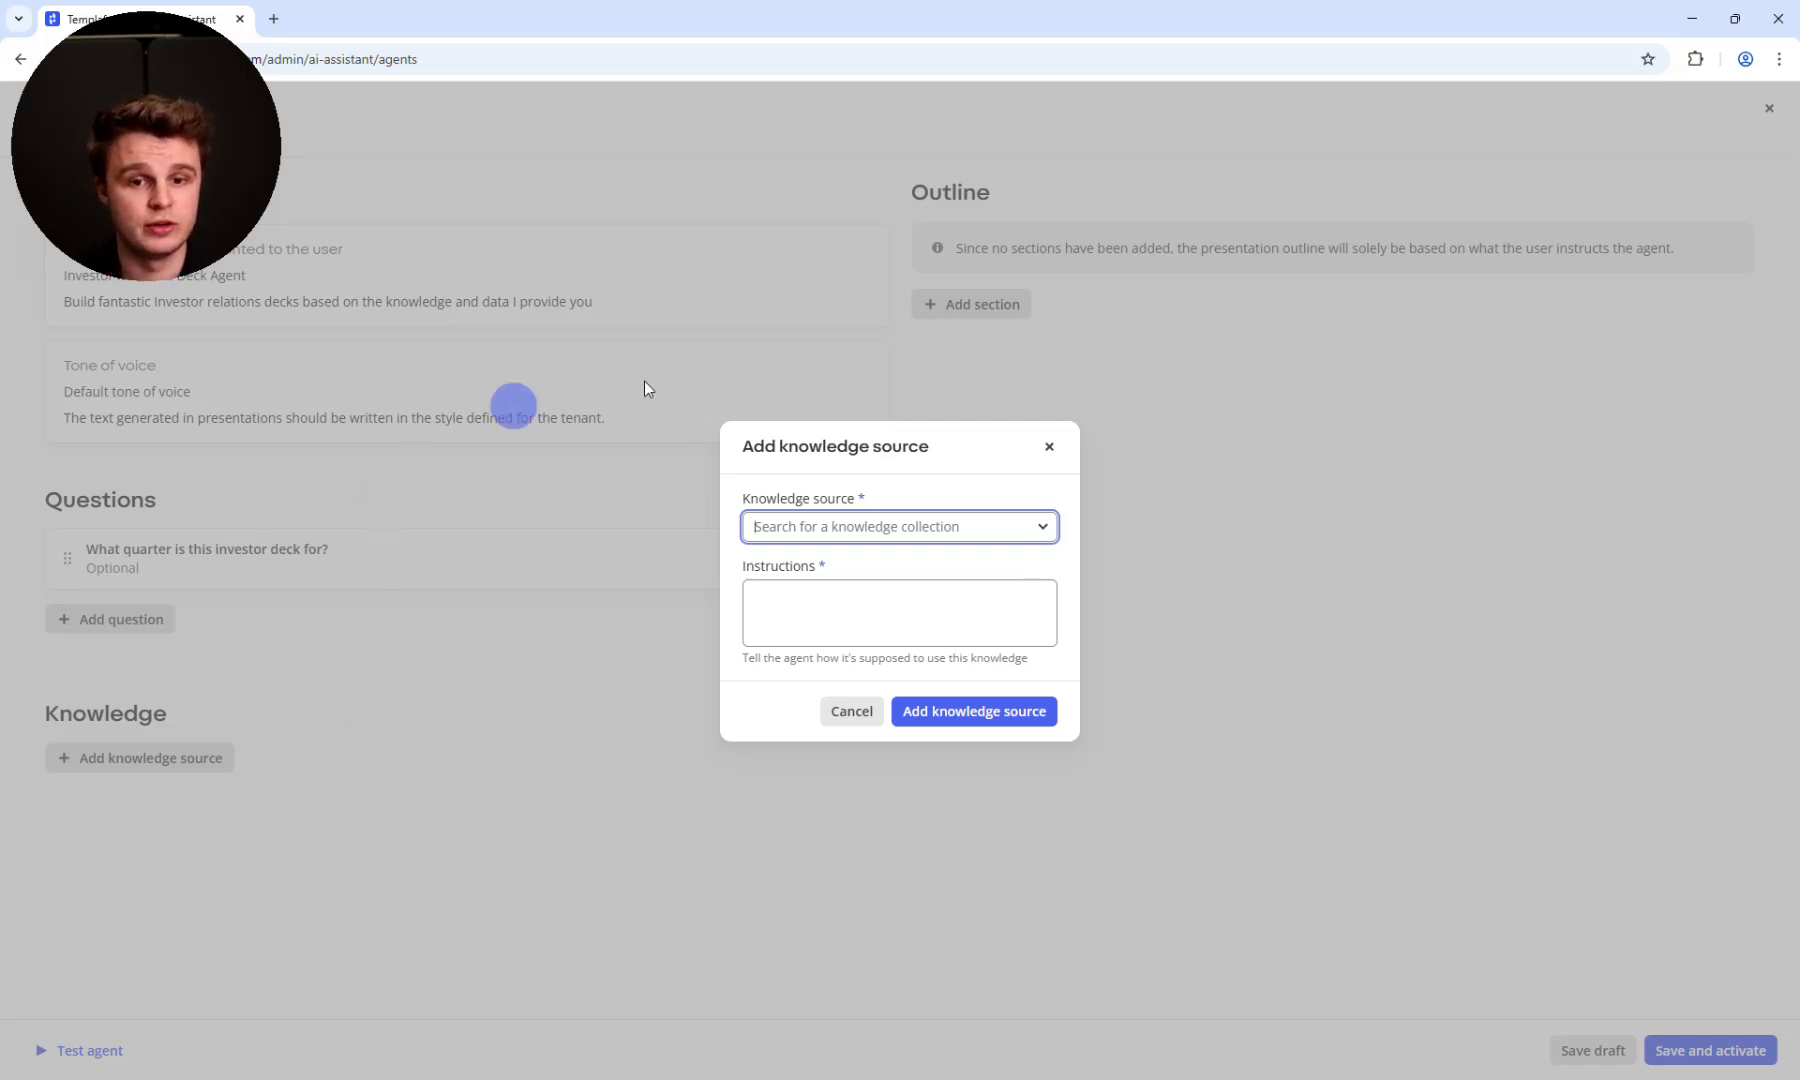
click(1054, 444)
Step: Add an outline section titled "Cover slide" with the content "Please produce a clean cover slide for me" and 1 slide
click(965, 310)
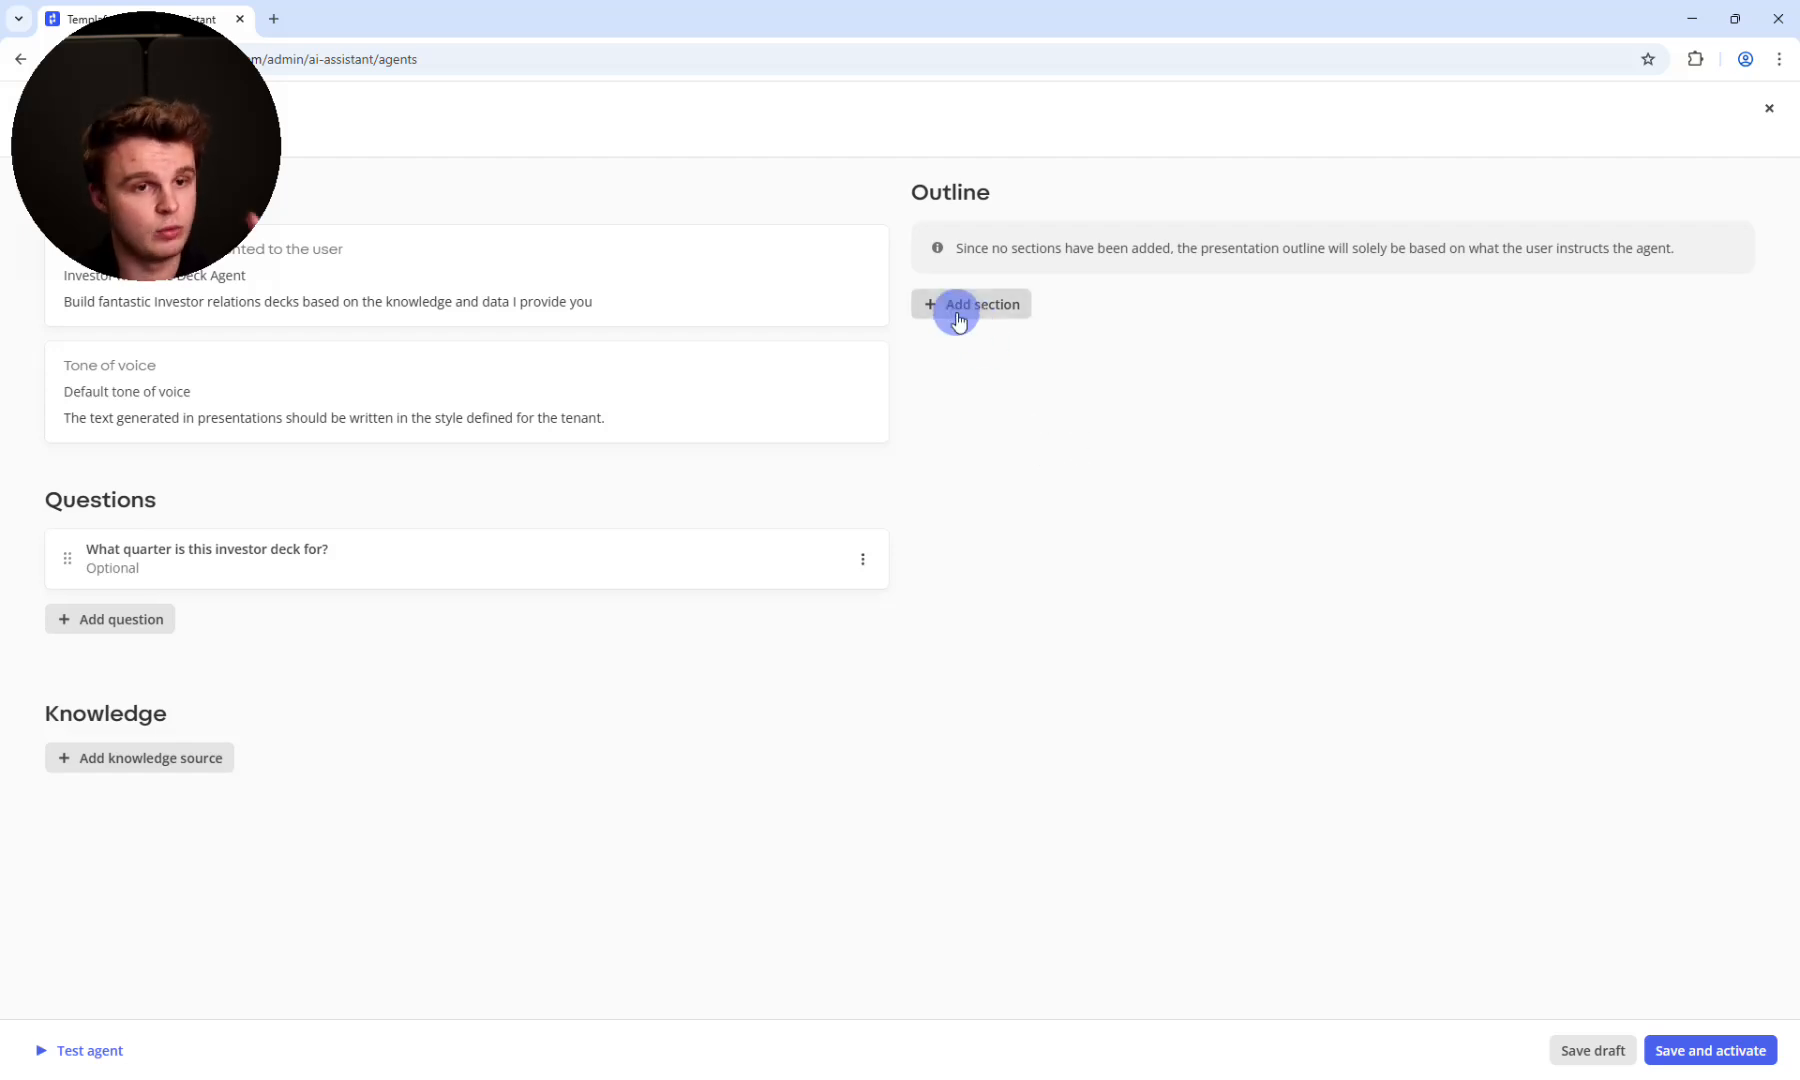
click(957, 318)
click(985, 340)
text(Cover slide)
key(Tab)
text(Please pro)
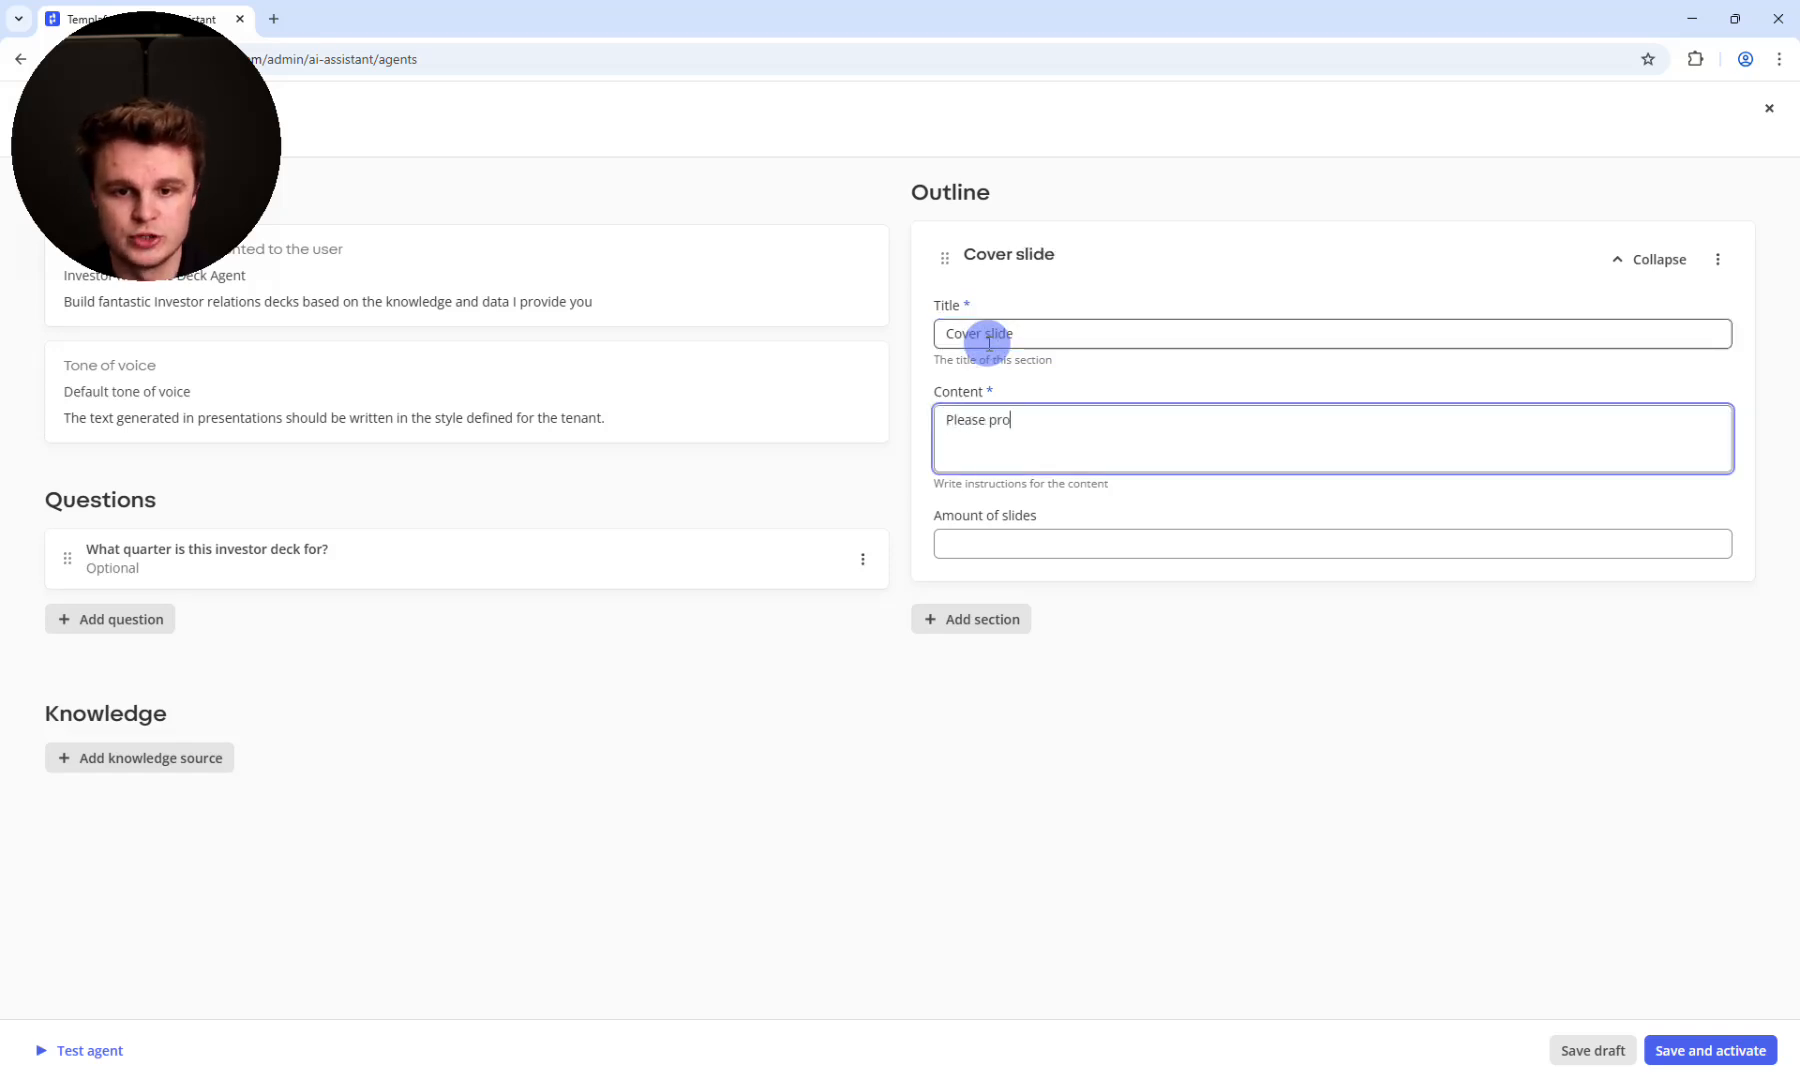
text(duce a clean cover)
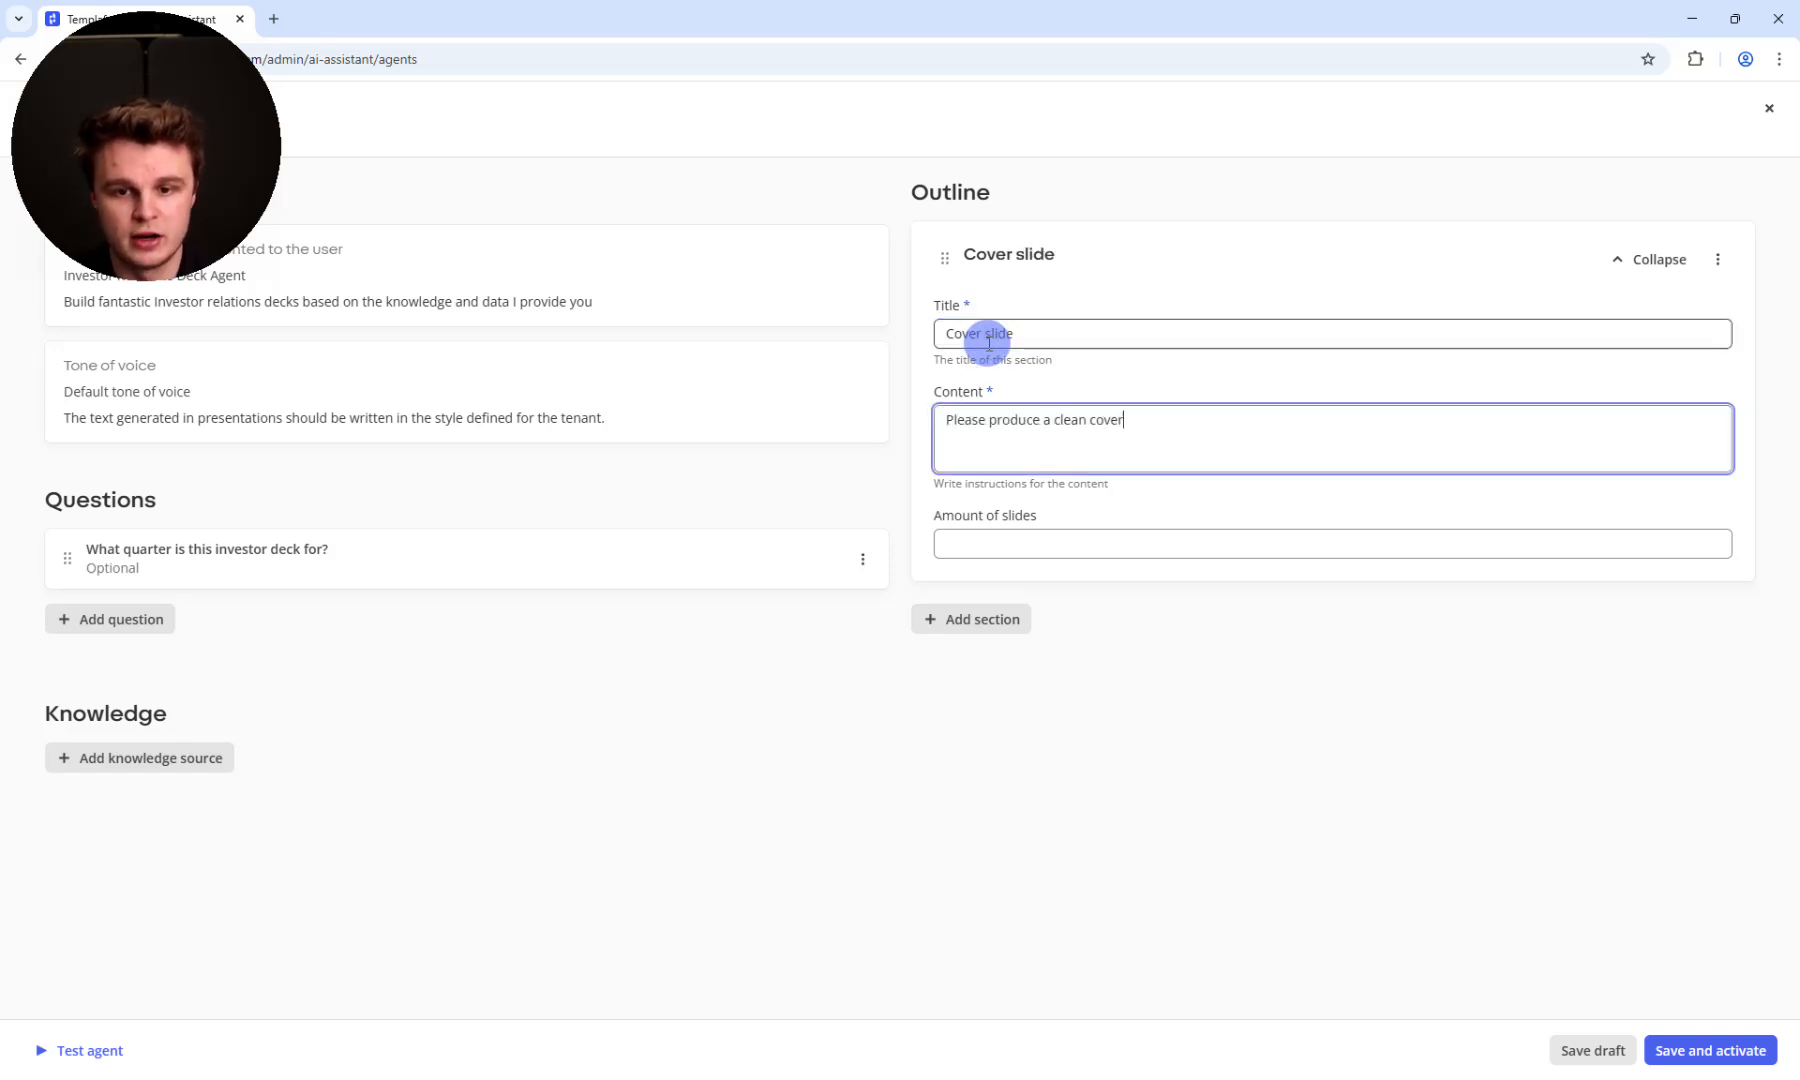
text( slide for me)
key(Tab)
text(1)
Step: Add a second outline section titled "Executive Summary" below the cover slide section
click(945, 618)
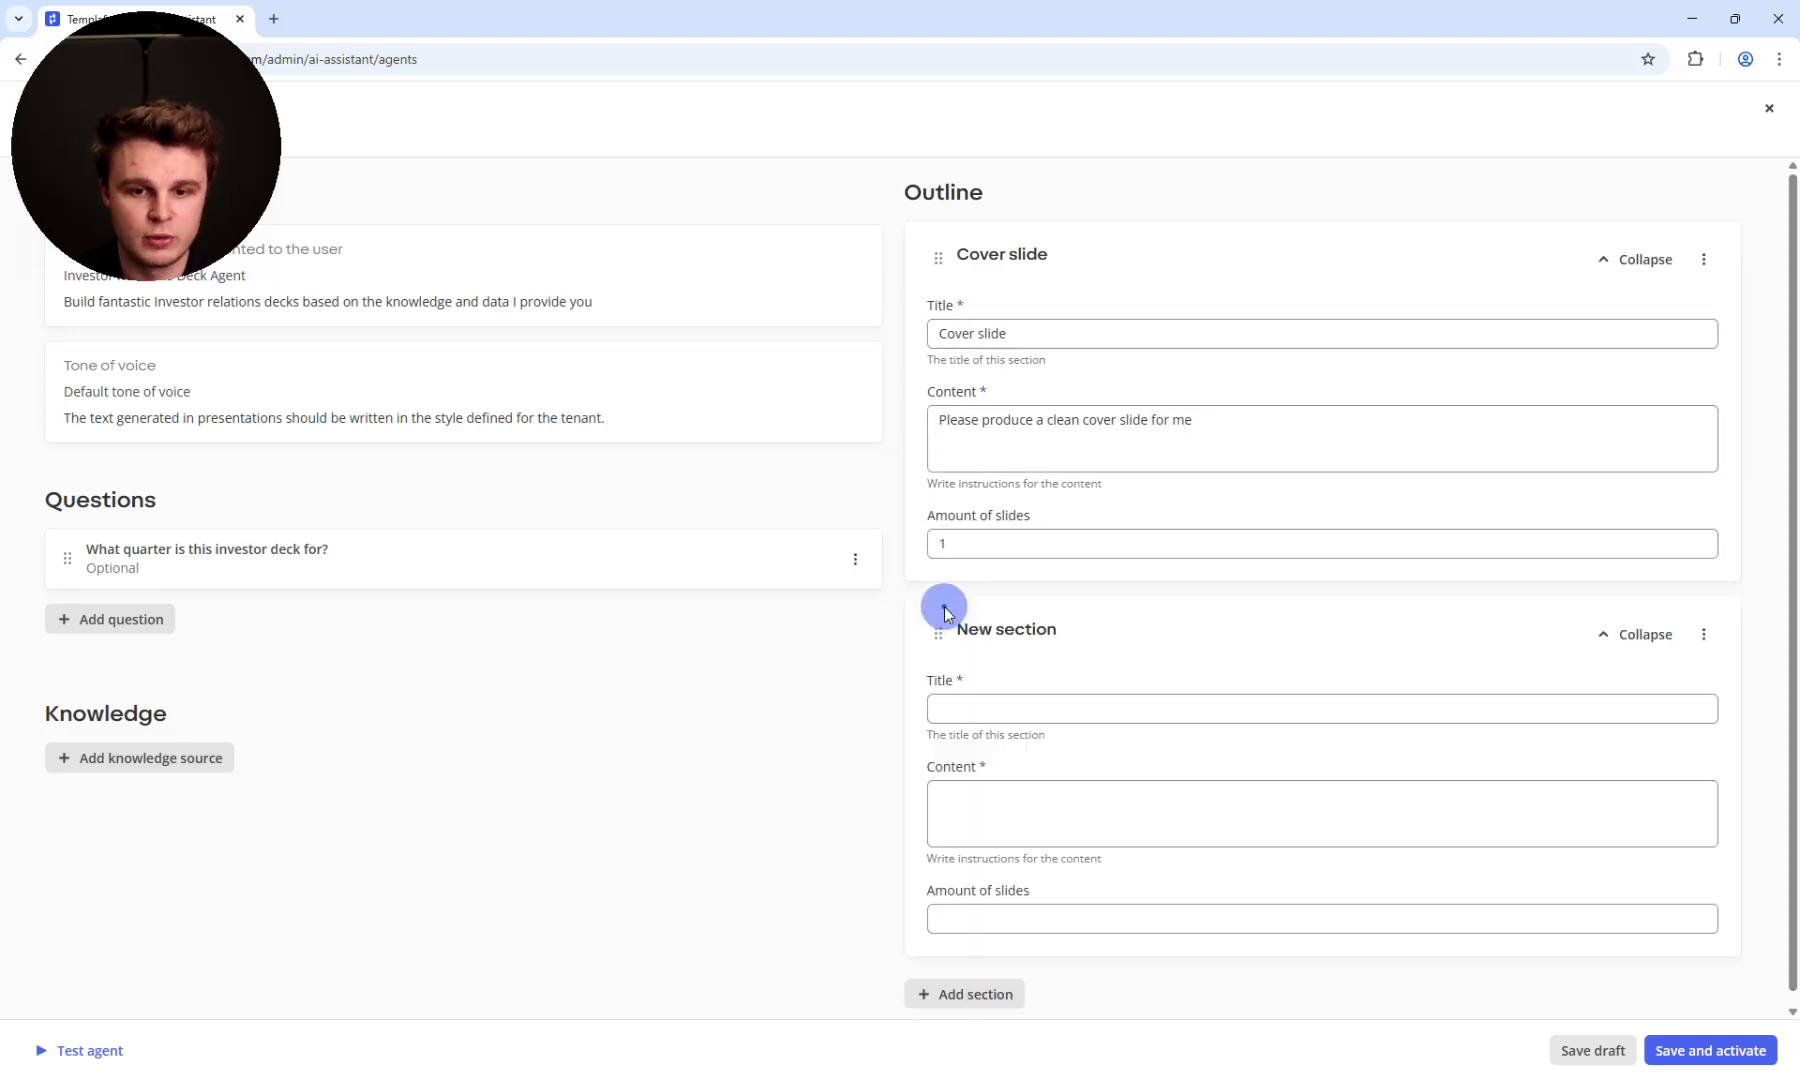
click(978, 704)
text(Execut)
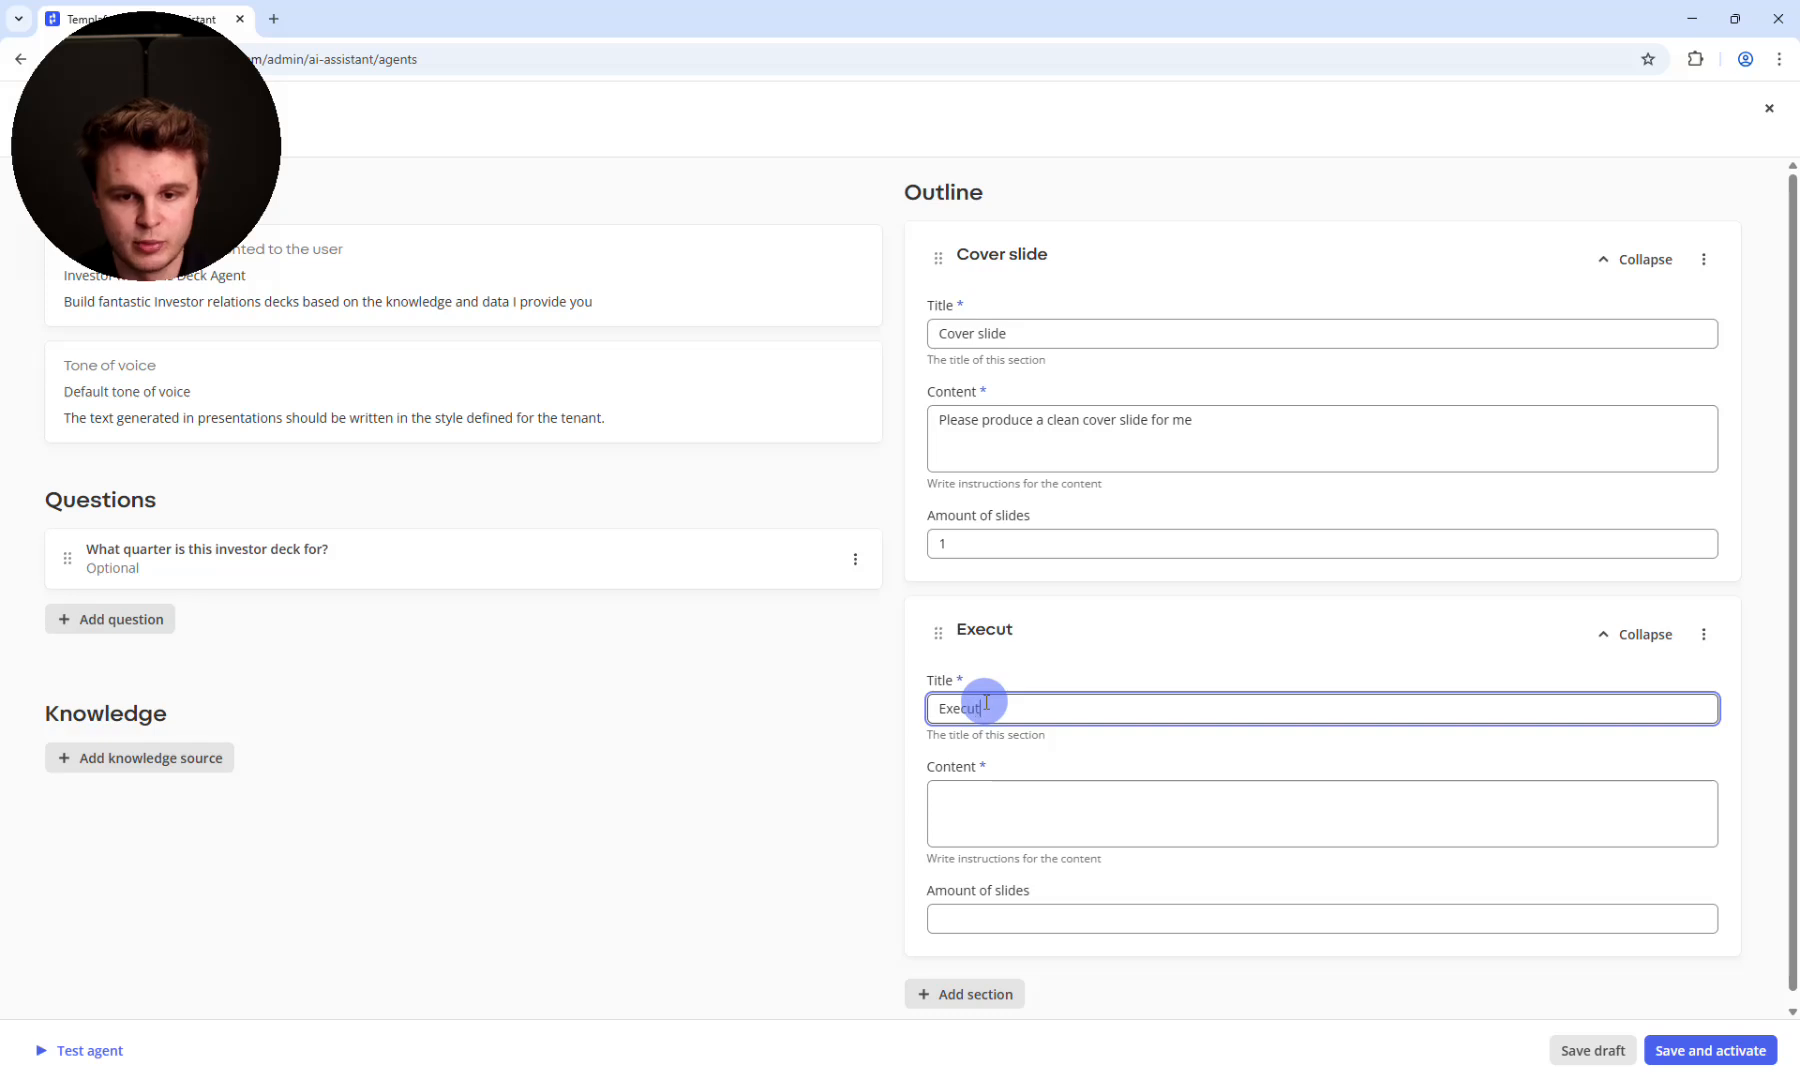
text(ive Summary)
key(BackSpace)
key(BackSpace)
key(BackSpace)
text(mary)
Step: Set the Executive Summary content to "Please highlight the goals achieved this quarter, financial results, and a brief word from our CEO." with 2 slides
key(Tab)
text(Please hig)
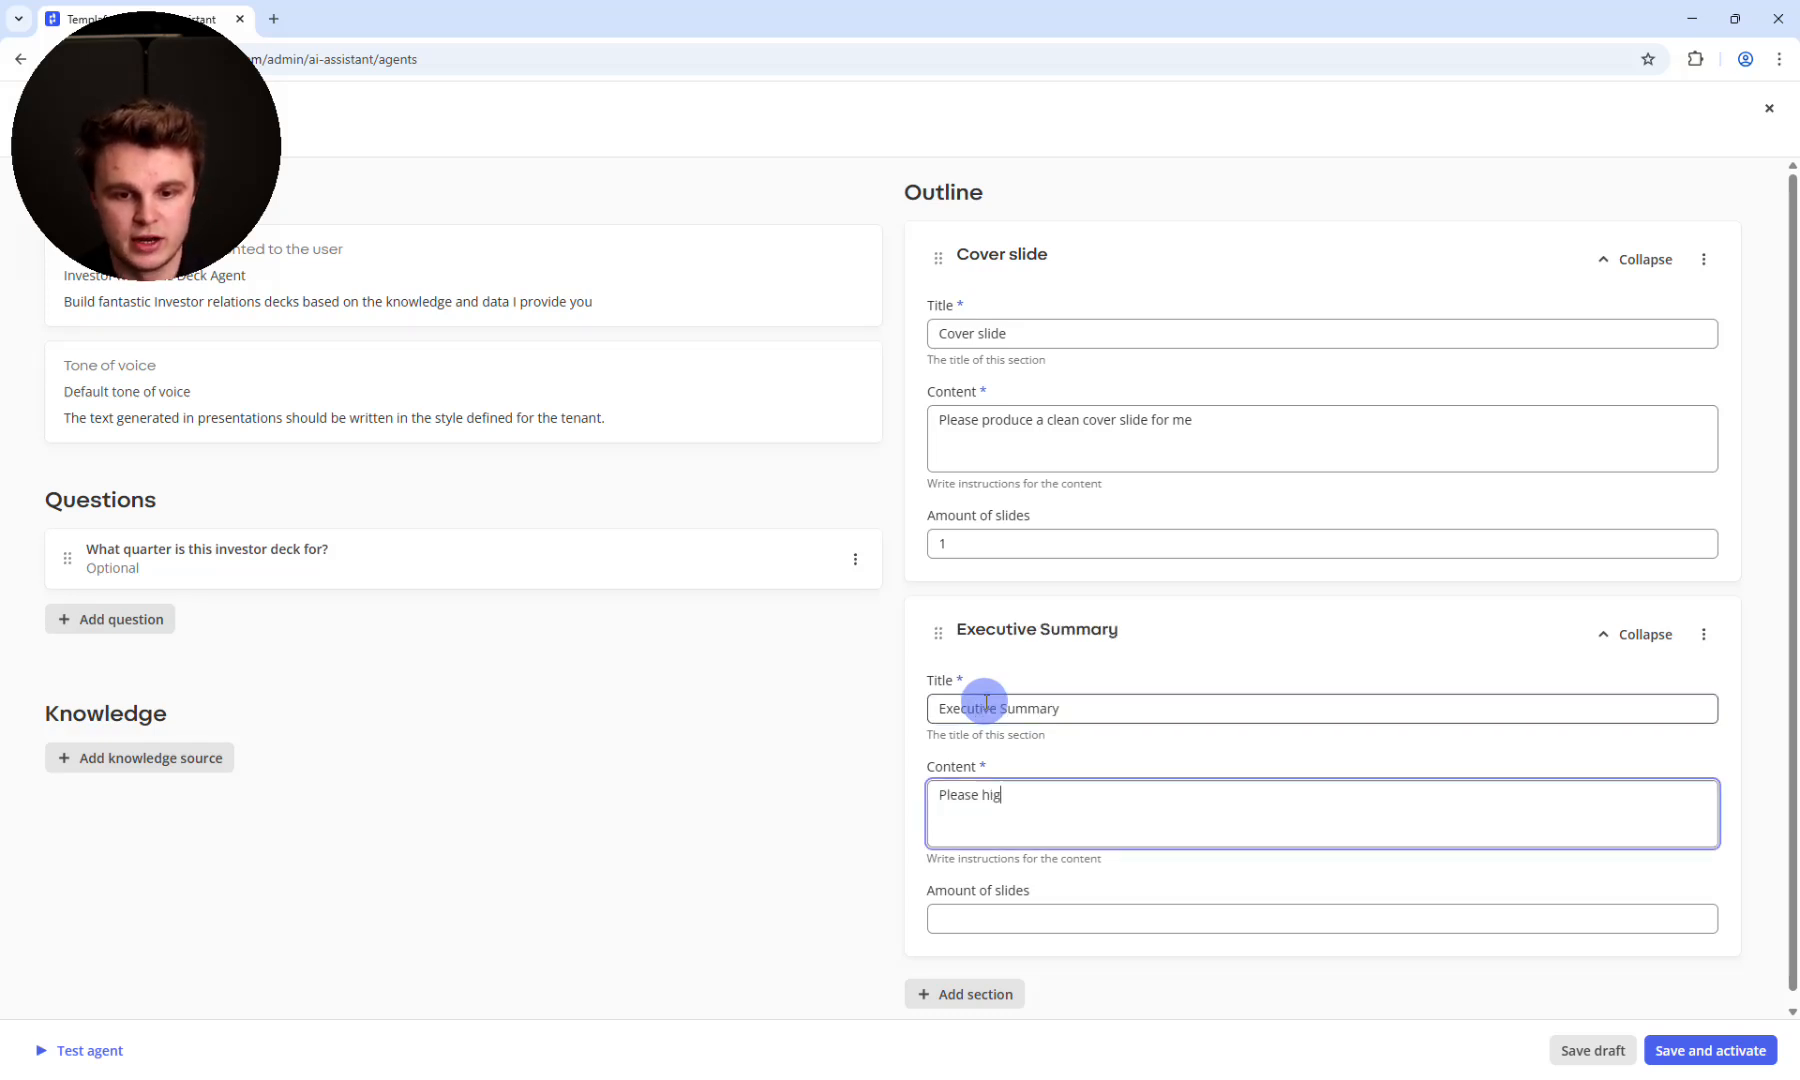
text(hlight the )
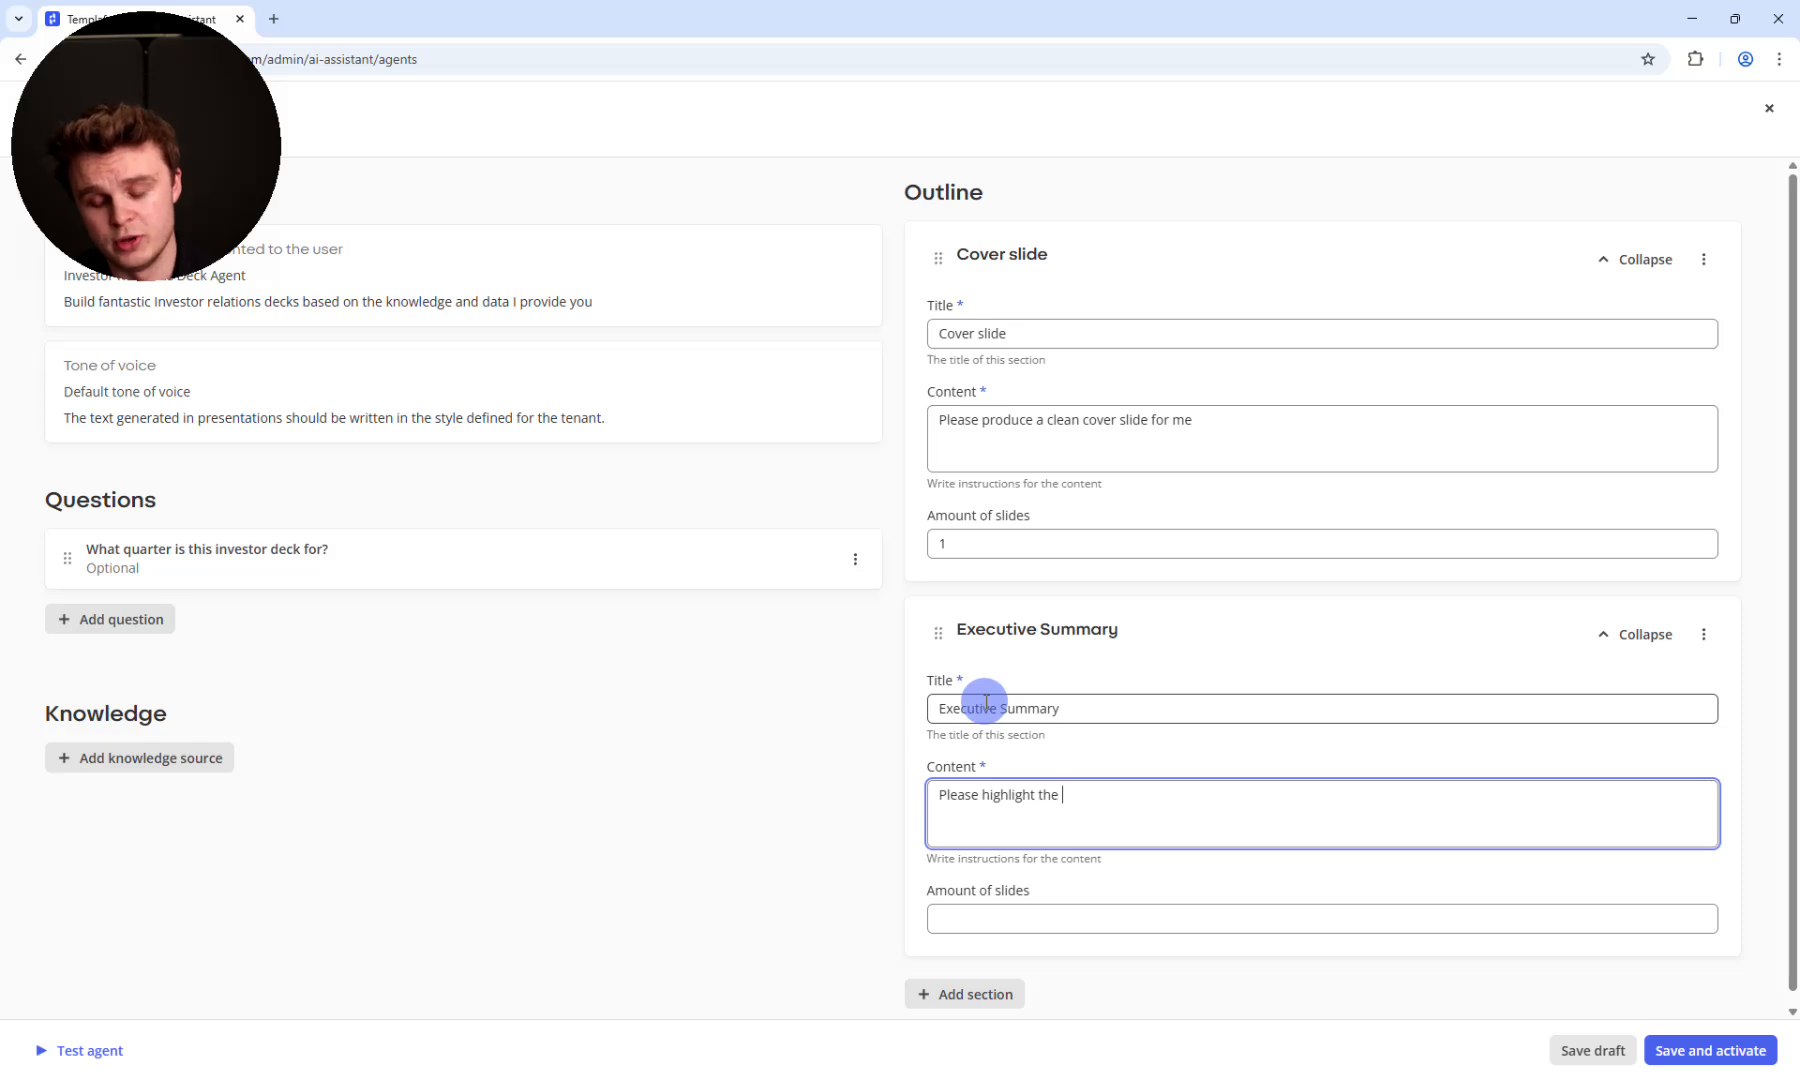
text(goals achieve)
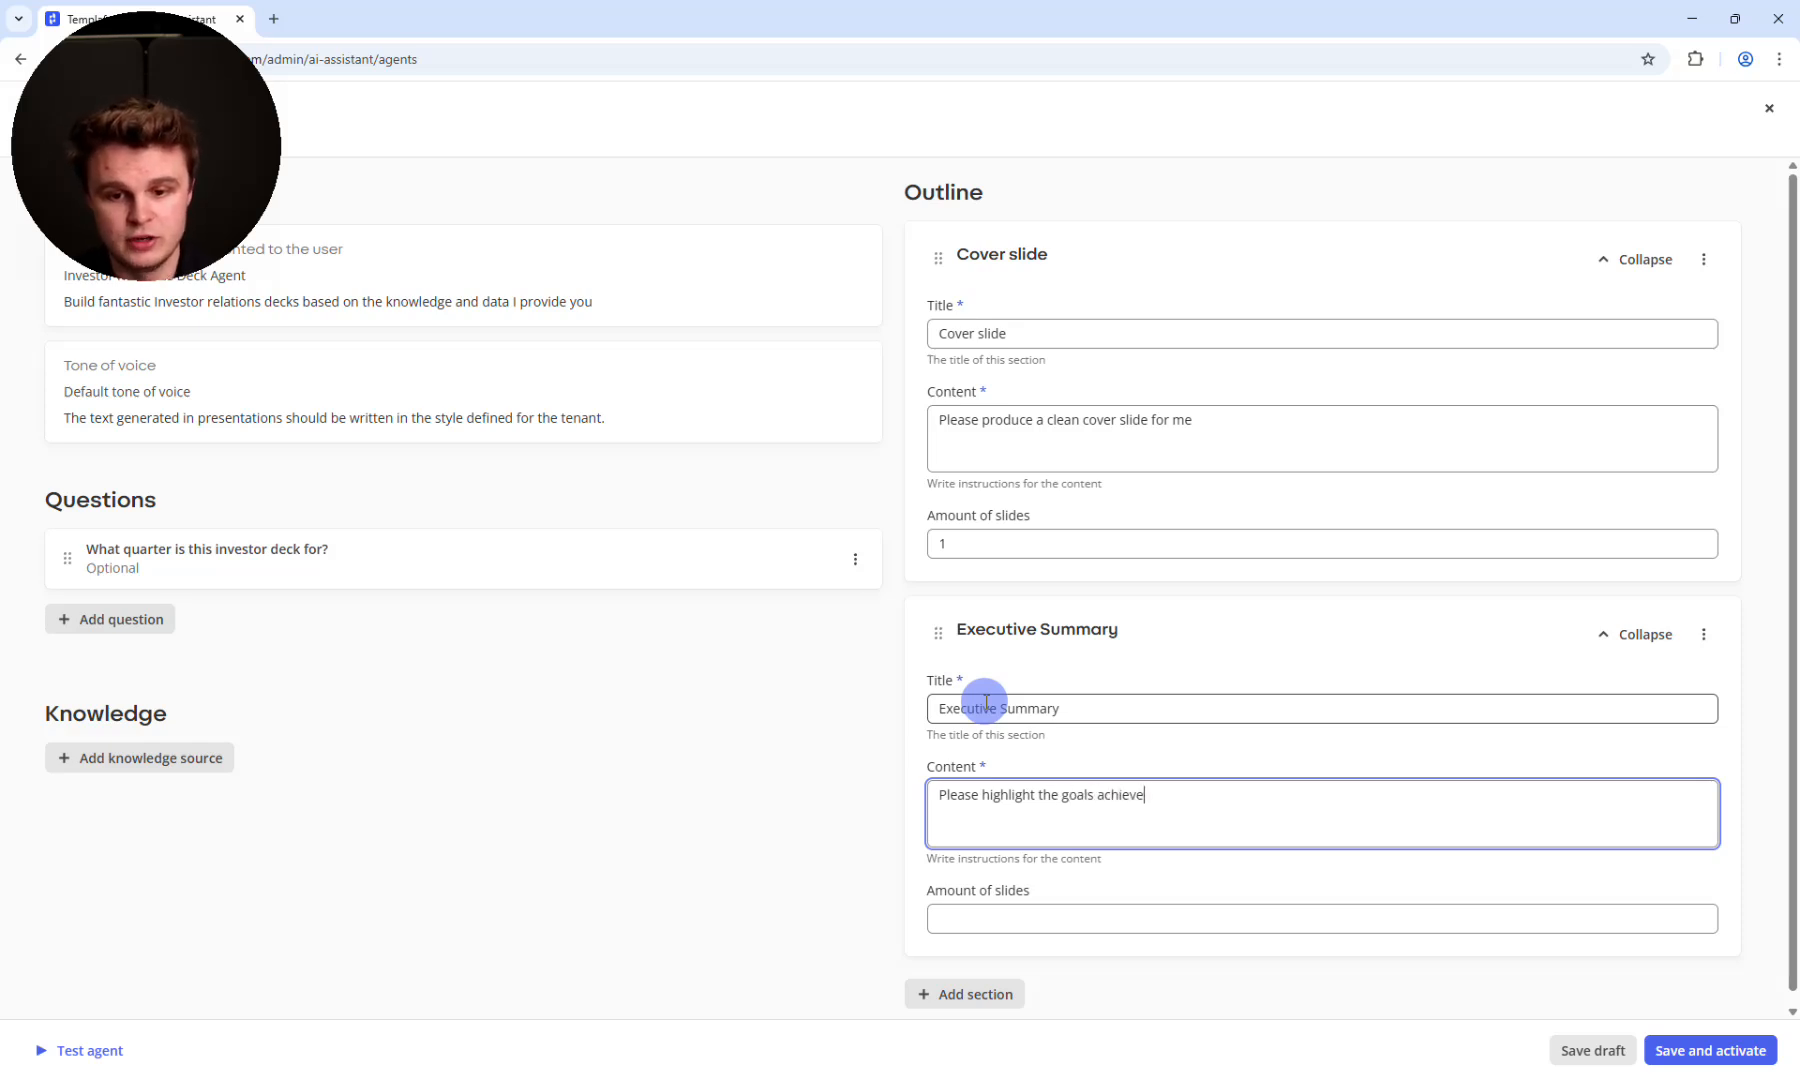
text(d this quarter)
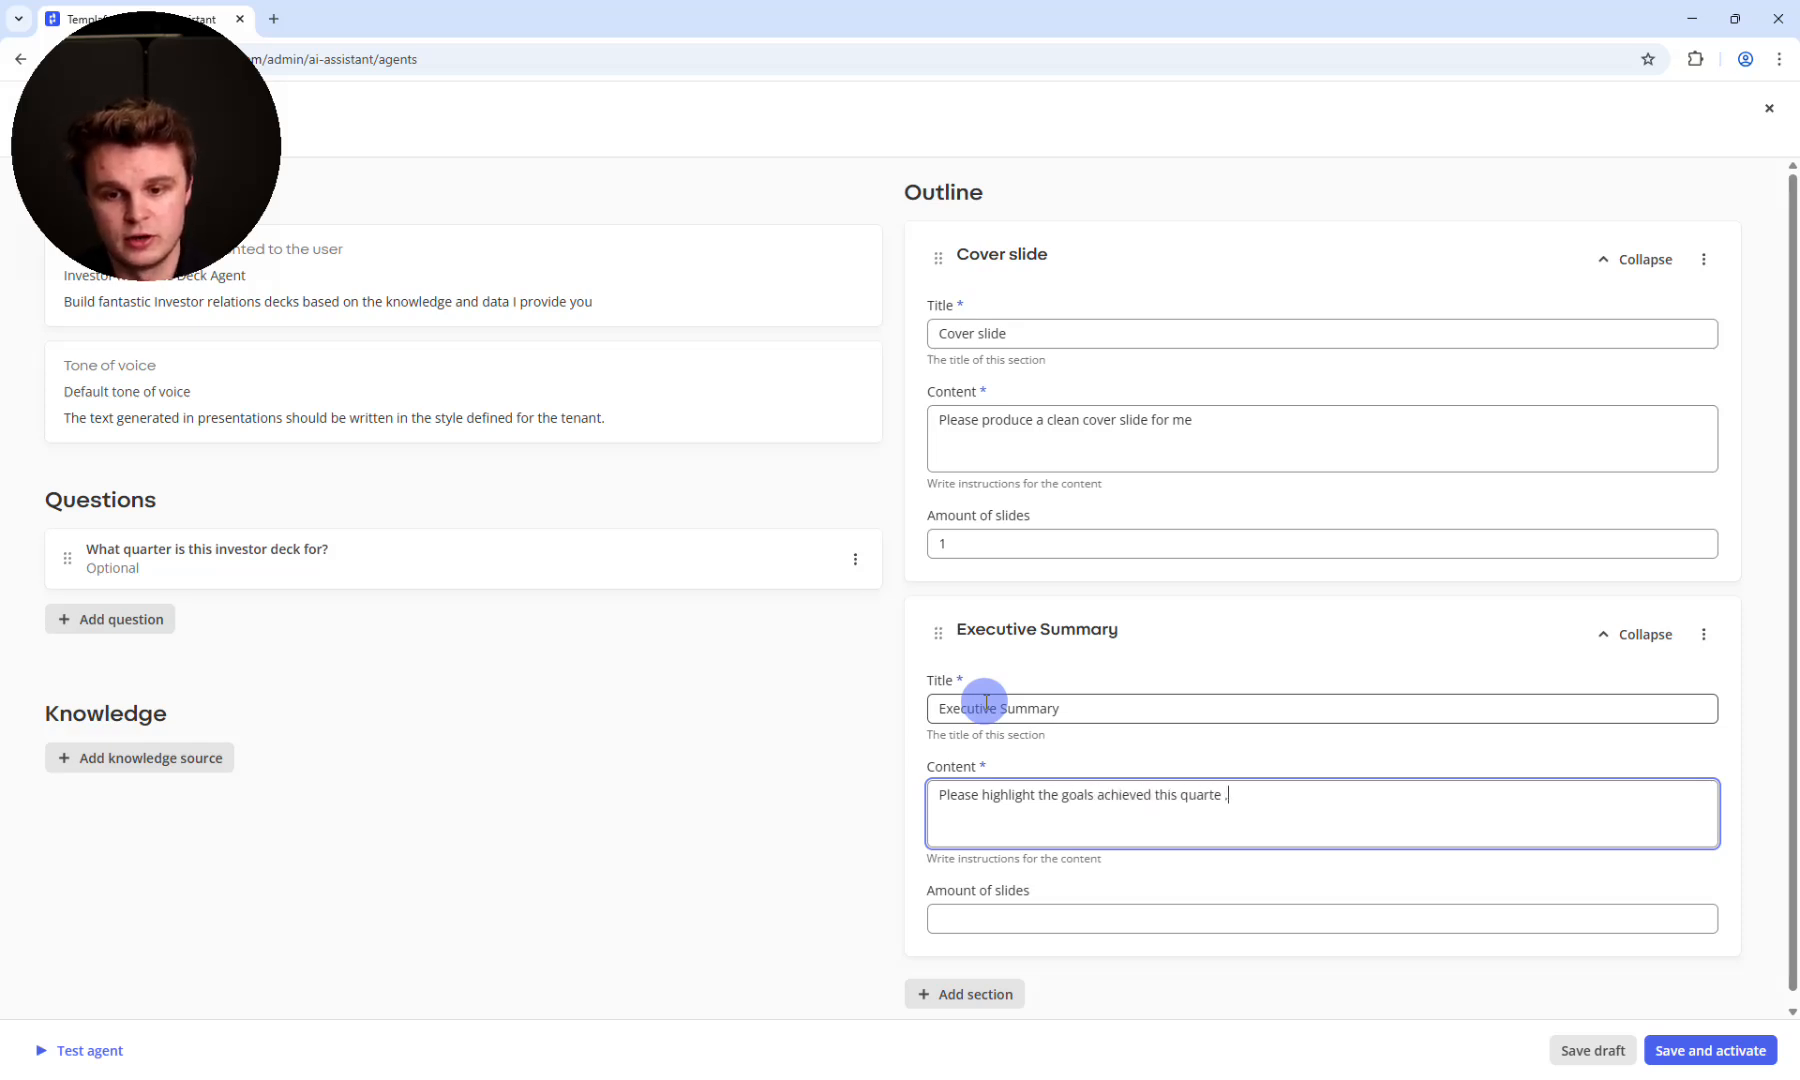
text(, financial )
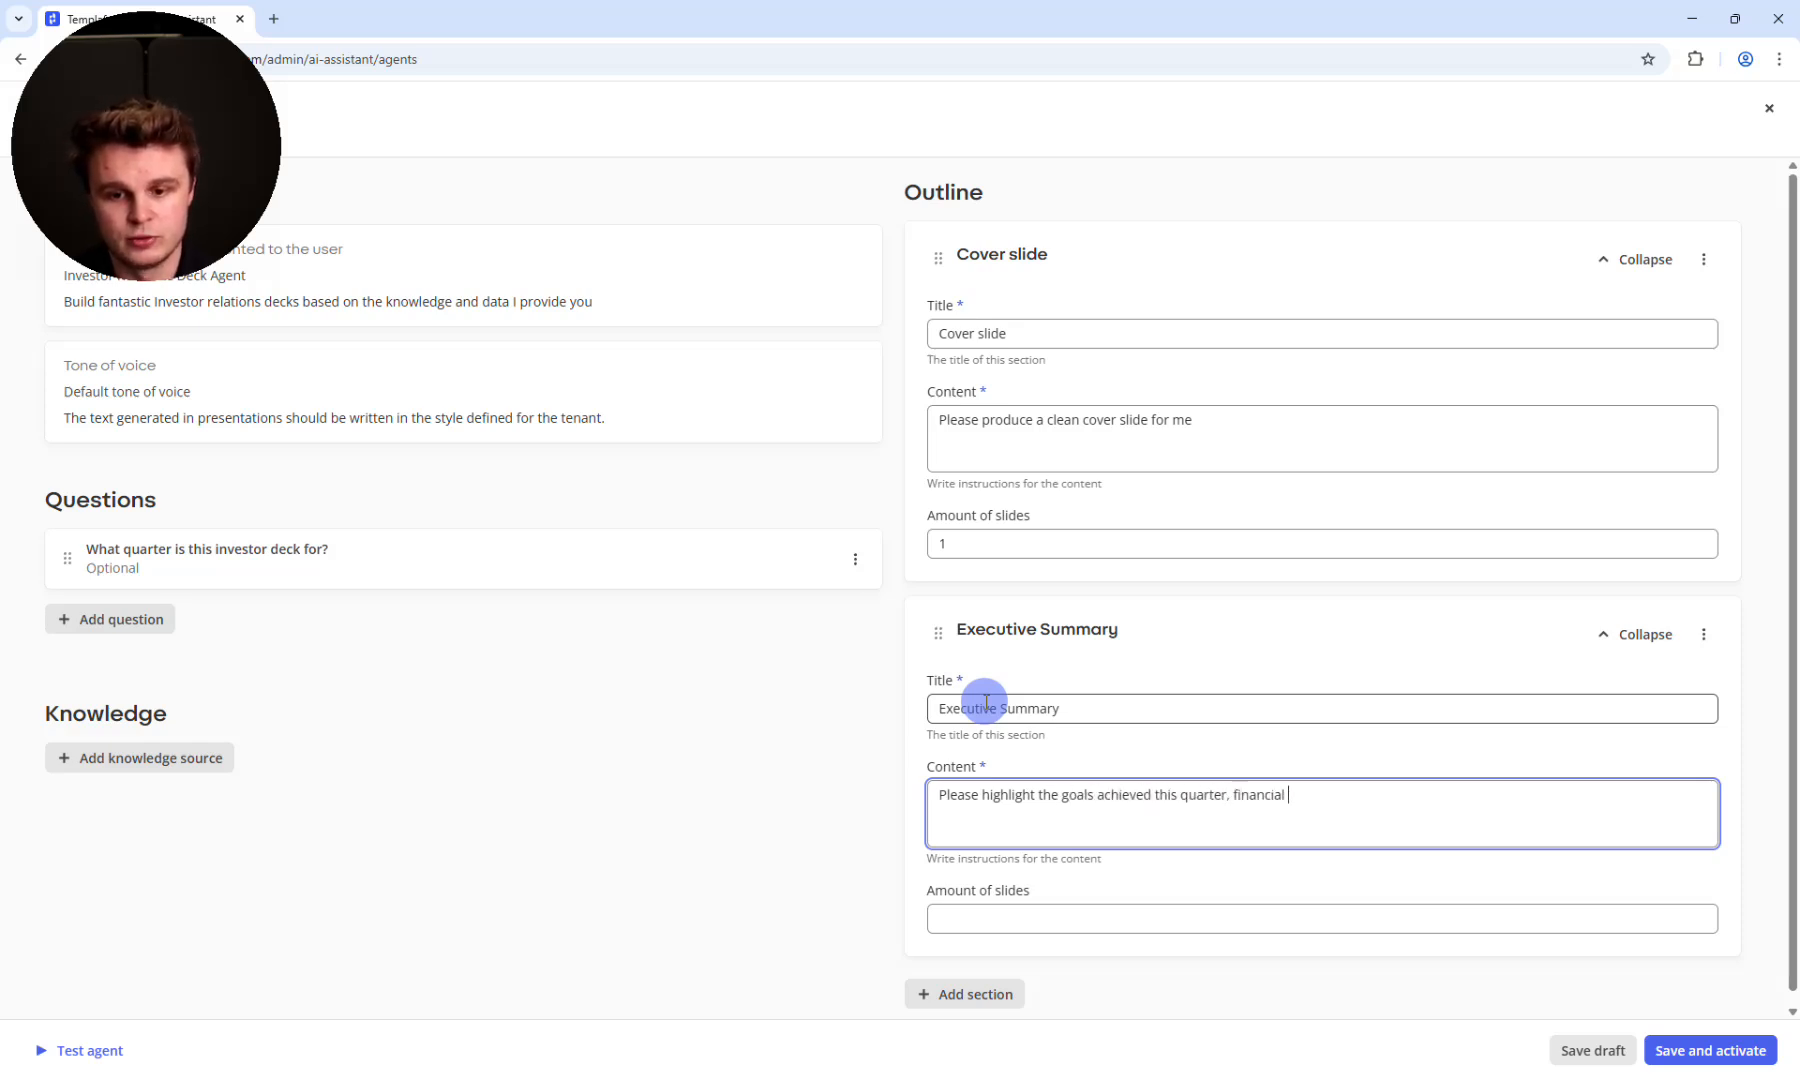
text(results, and a )
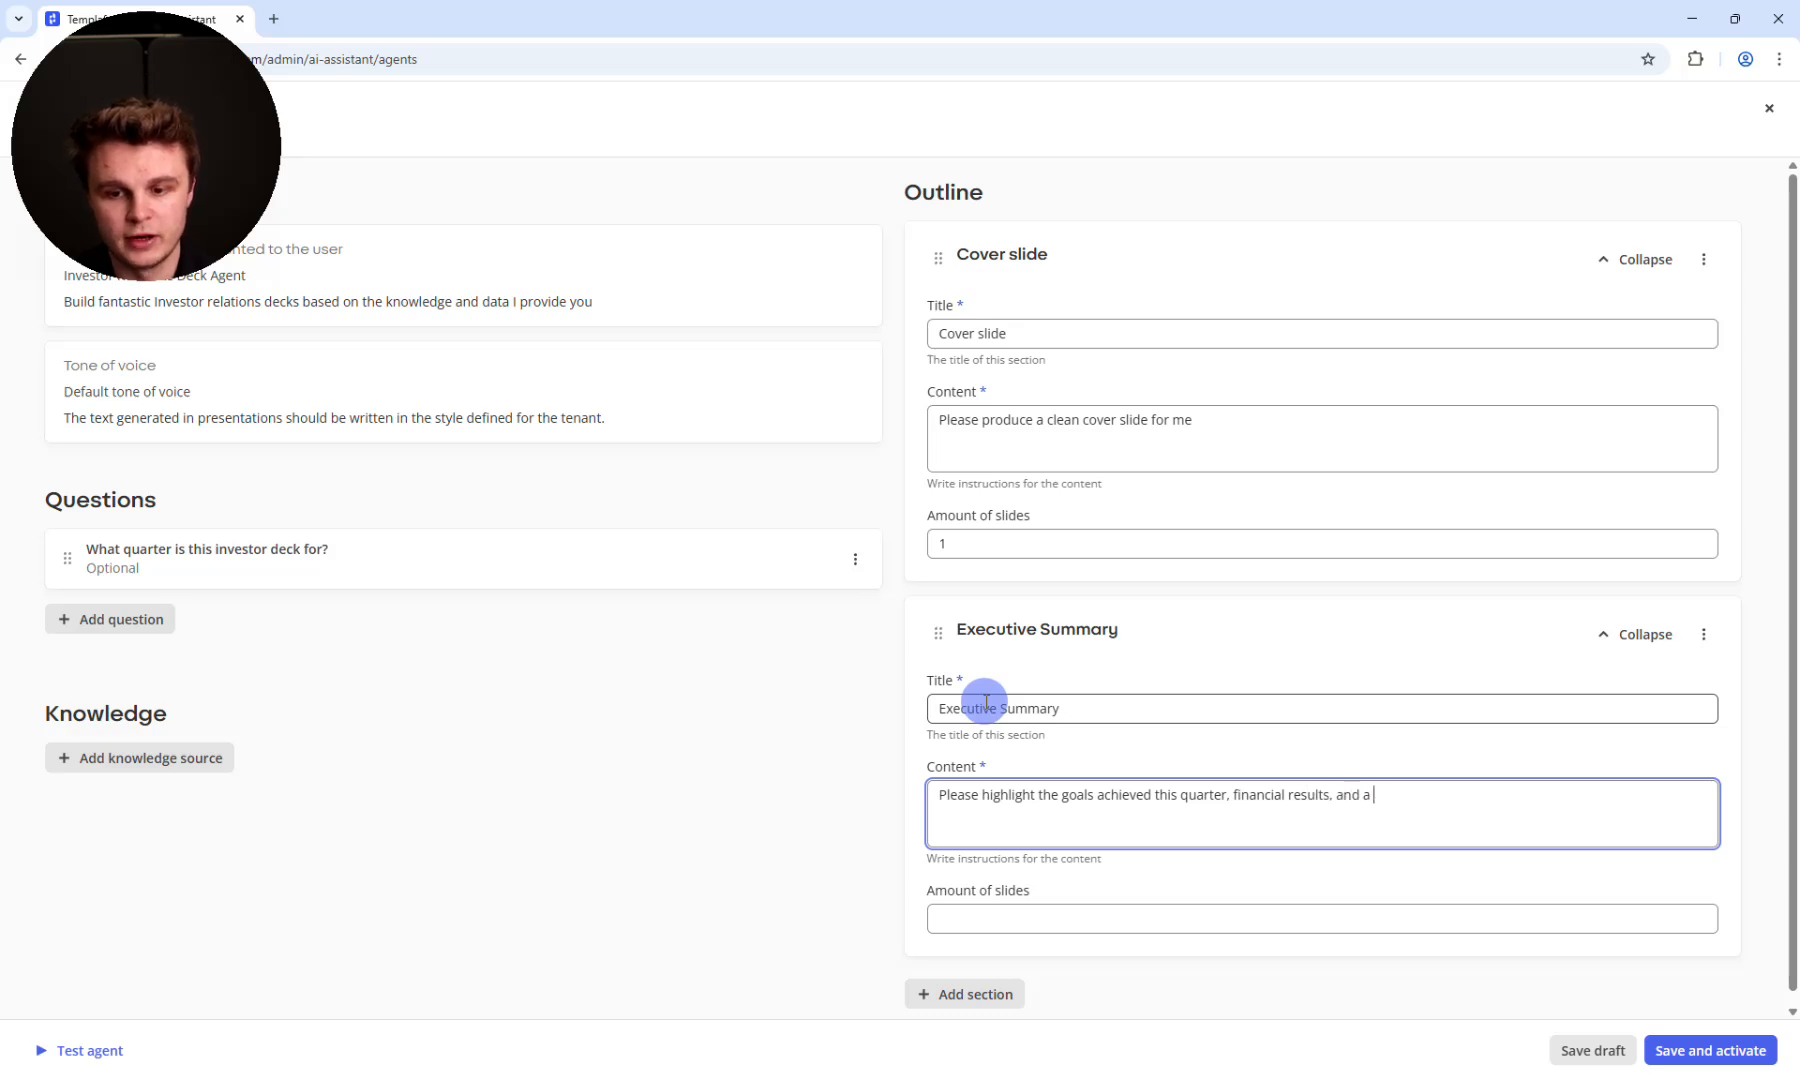
text(brief word from our )
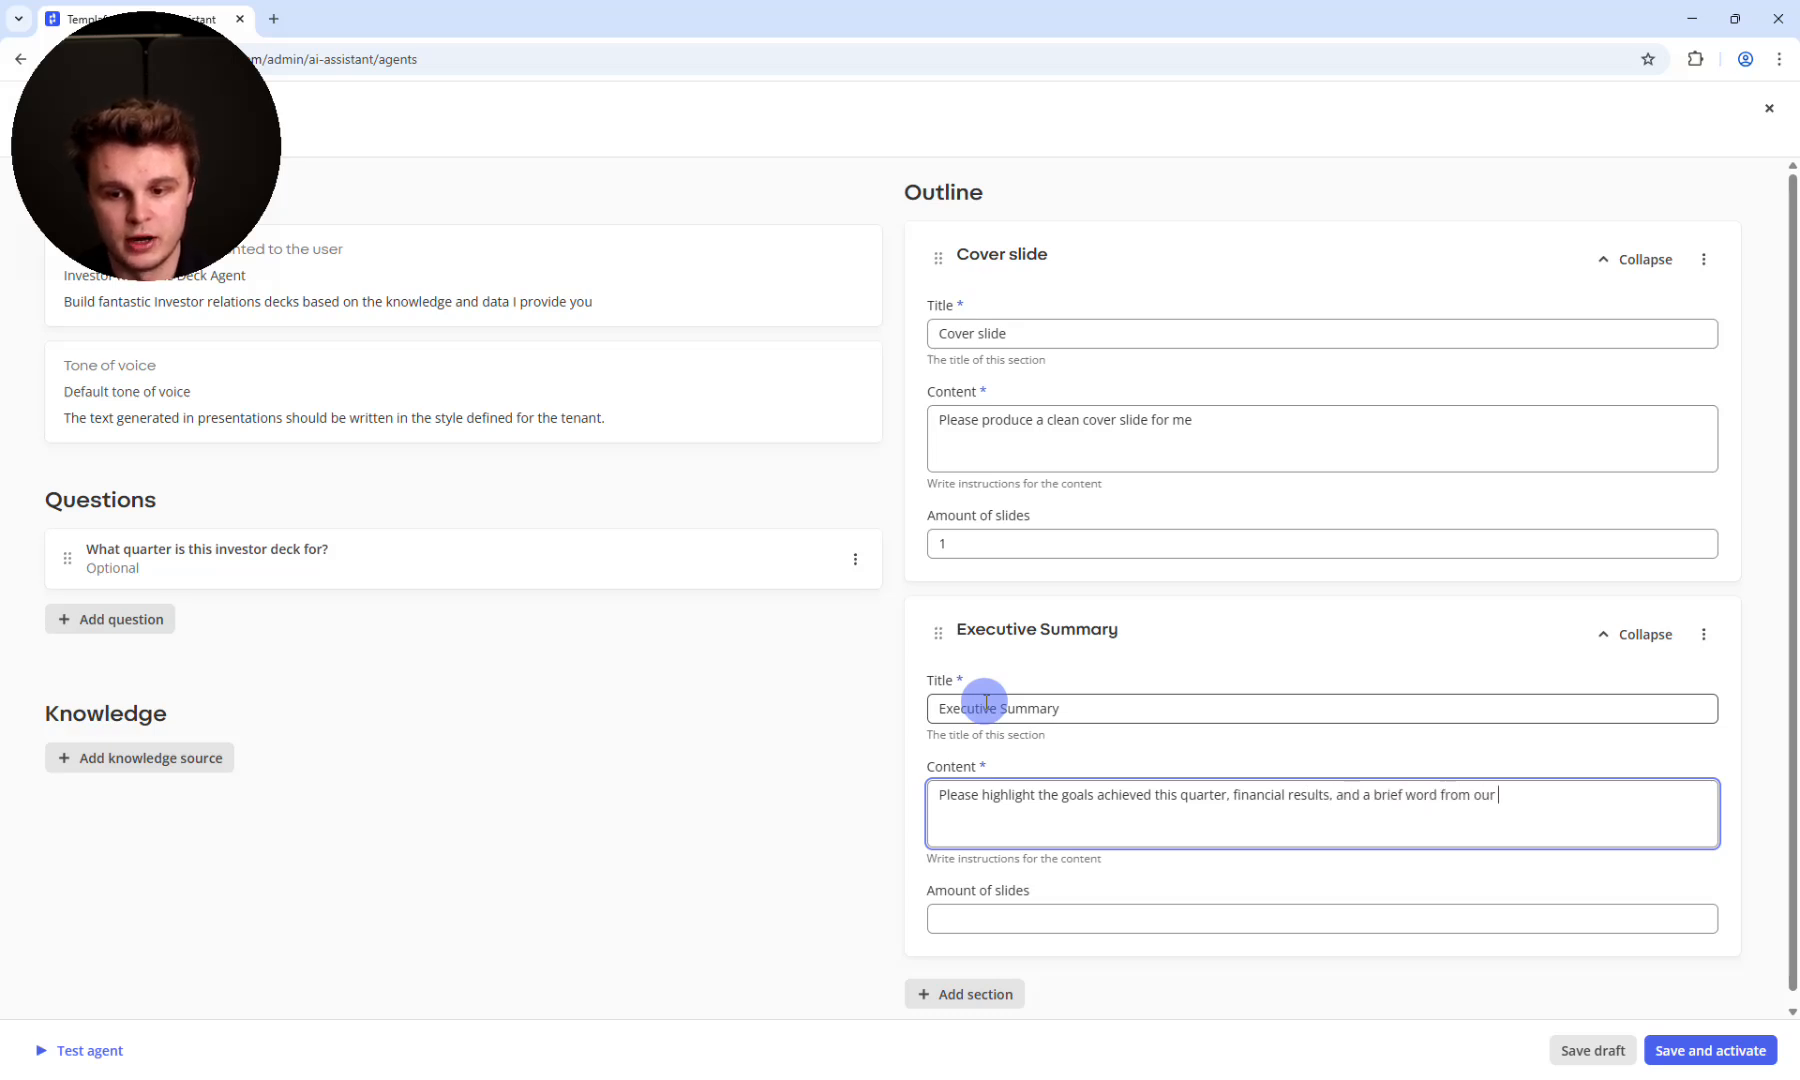
text(CEO.)
click(986, 920)
text(2)
scroll(1105, 855, down, 1)
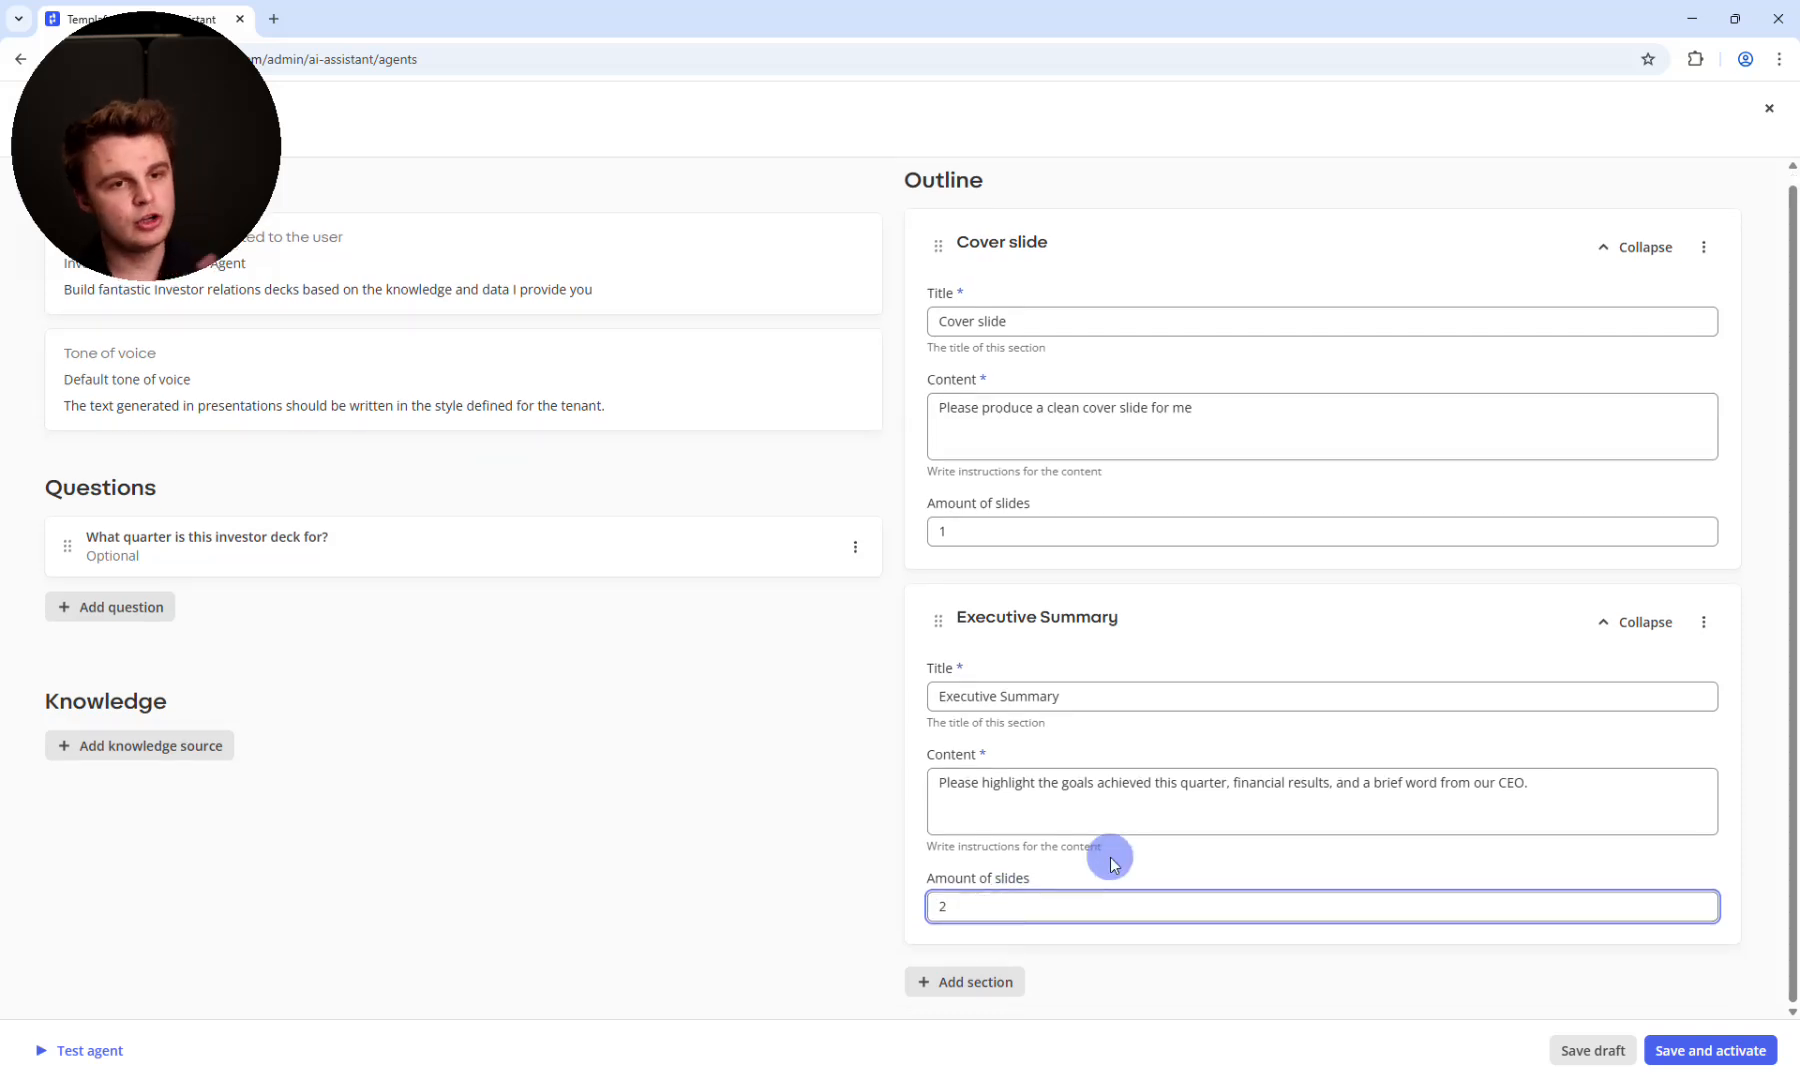